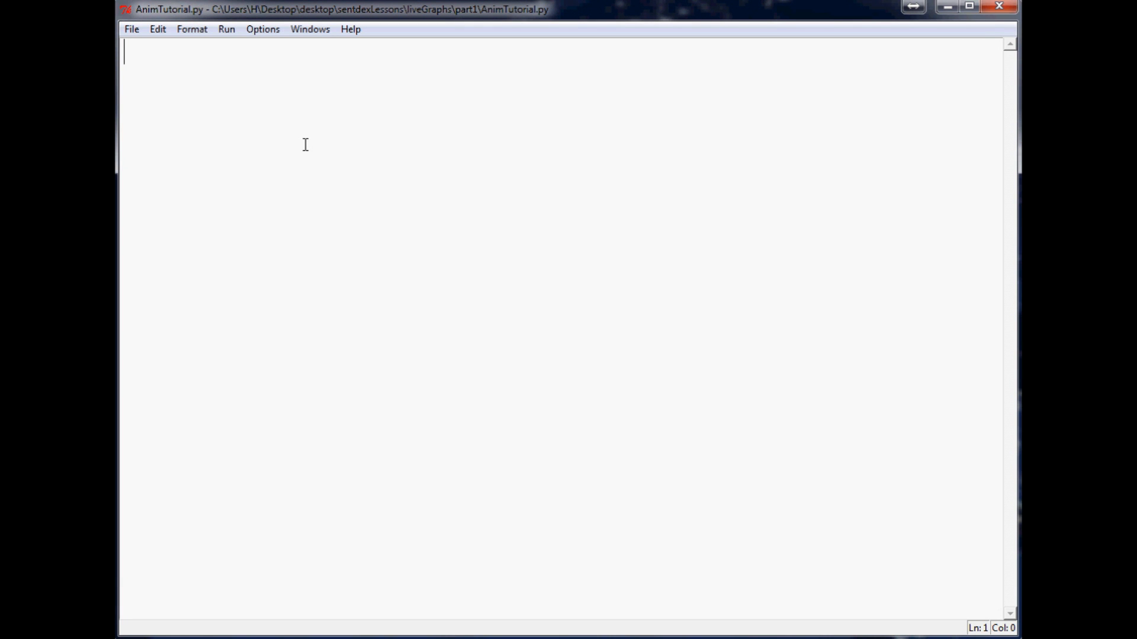
pyautogui.write('import mat')
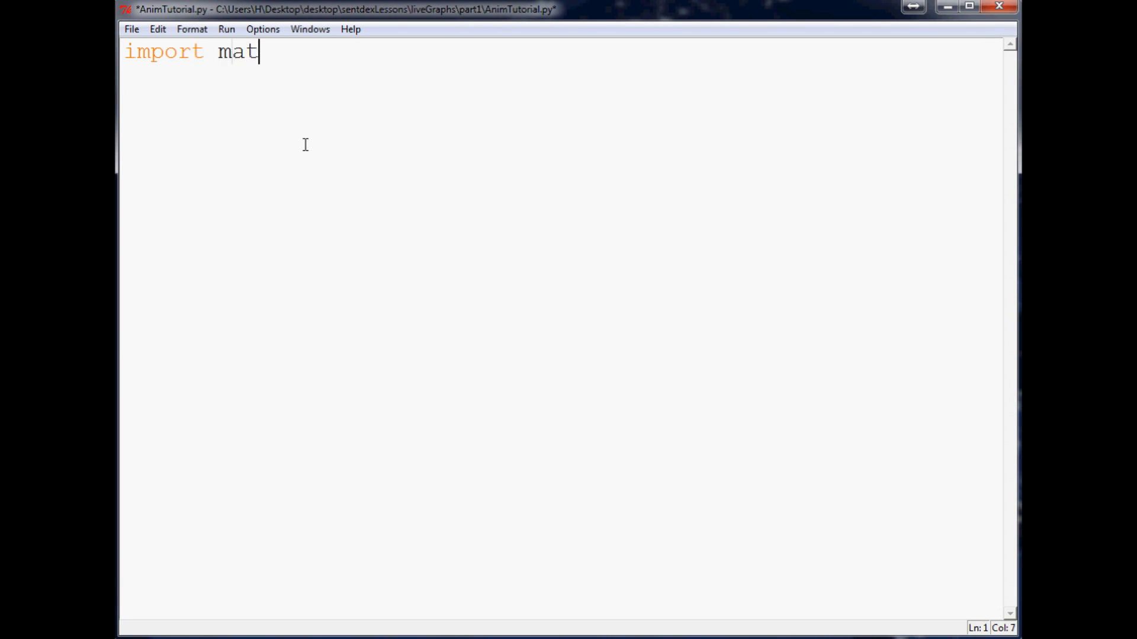
pyautogui.write('plotlib.pyplot as plt')
# Write the import lines for matplotlib.pyplot as plt, matplotlib.animation as animation, and time.
pyautogui.press('Return')
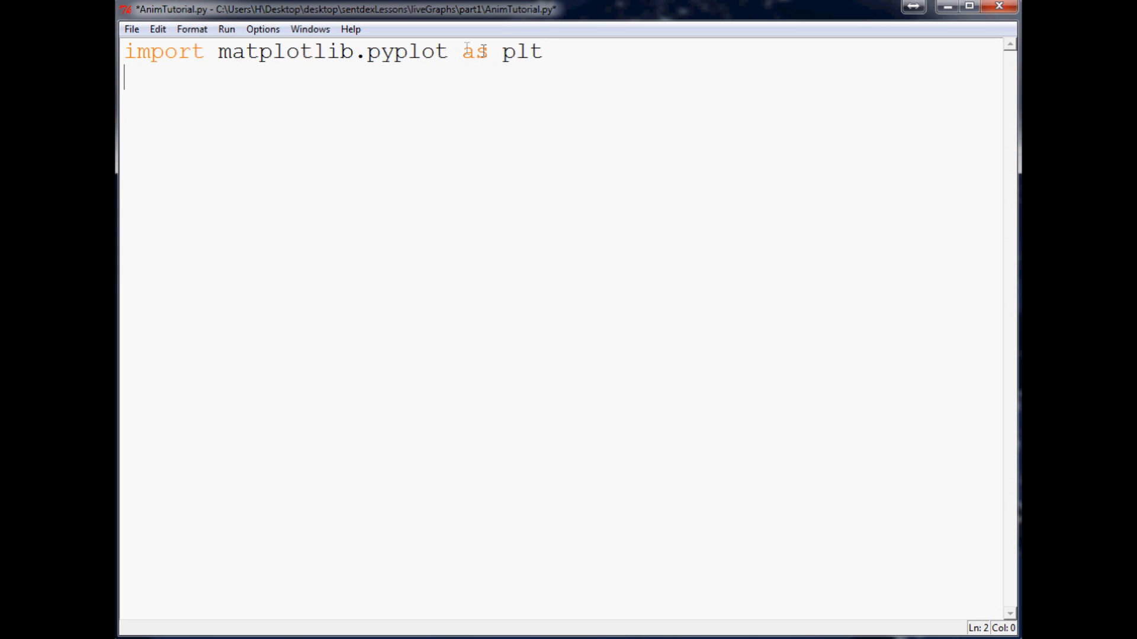
pyautogui.write('impo')
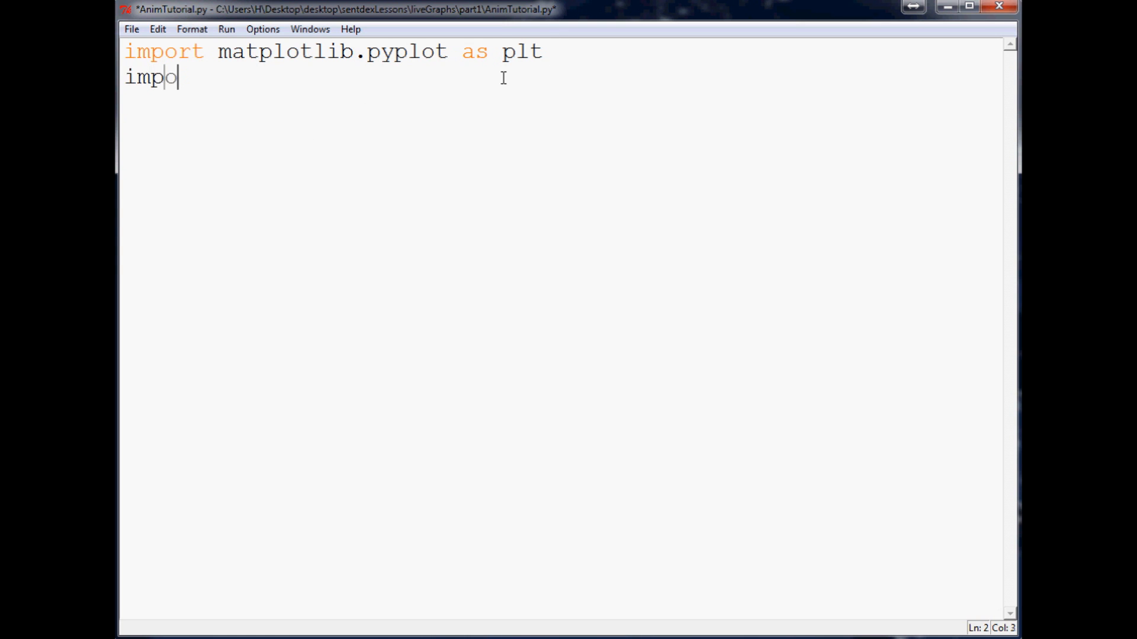
pyautogui.write('rt matplotlib.a')
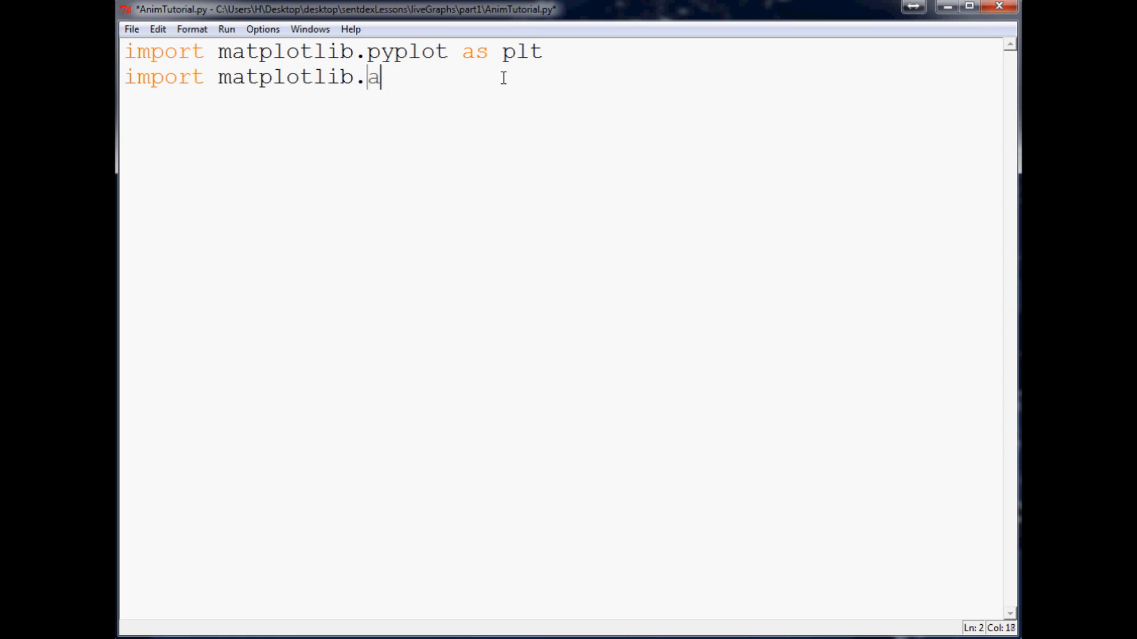
pyautogui.write('nimation as ')
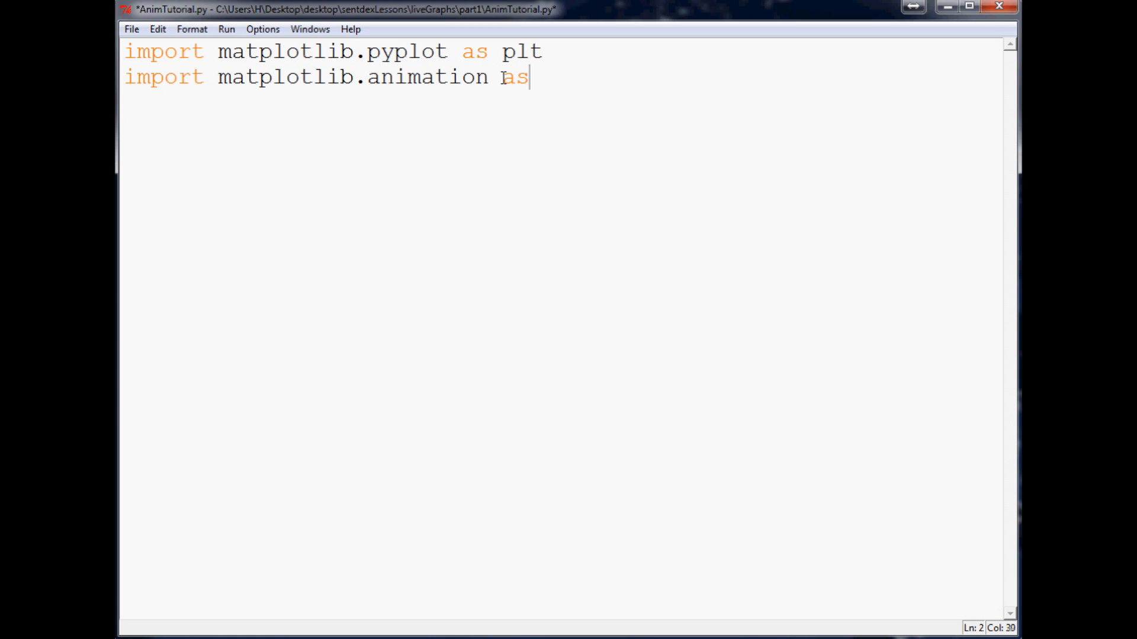
pyautogui.write('as')
pyautogui.press('BackSpace')
pyautogui.write('ni')
pyautogui.write('mation')
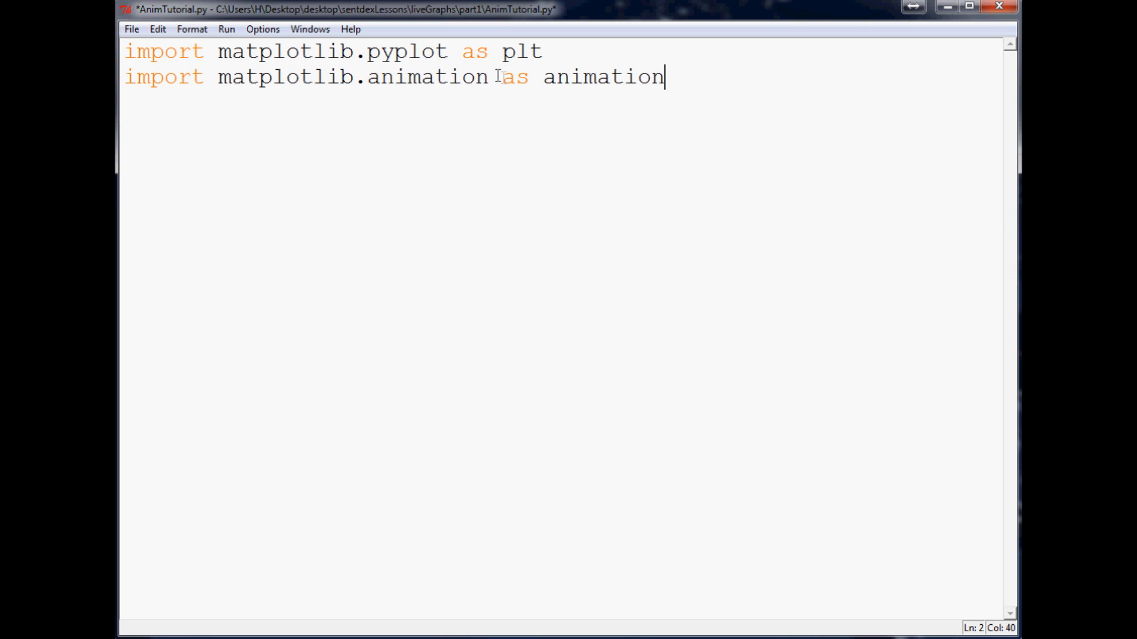
pyautogui.doubleClick(597, 78)
pyautogui.click(697, 89)
pyautogui.press('Return')
pyautogui.write('import time')
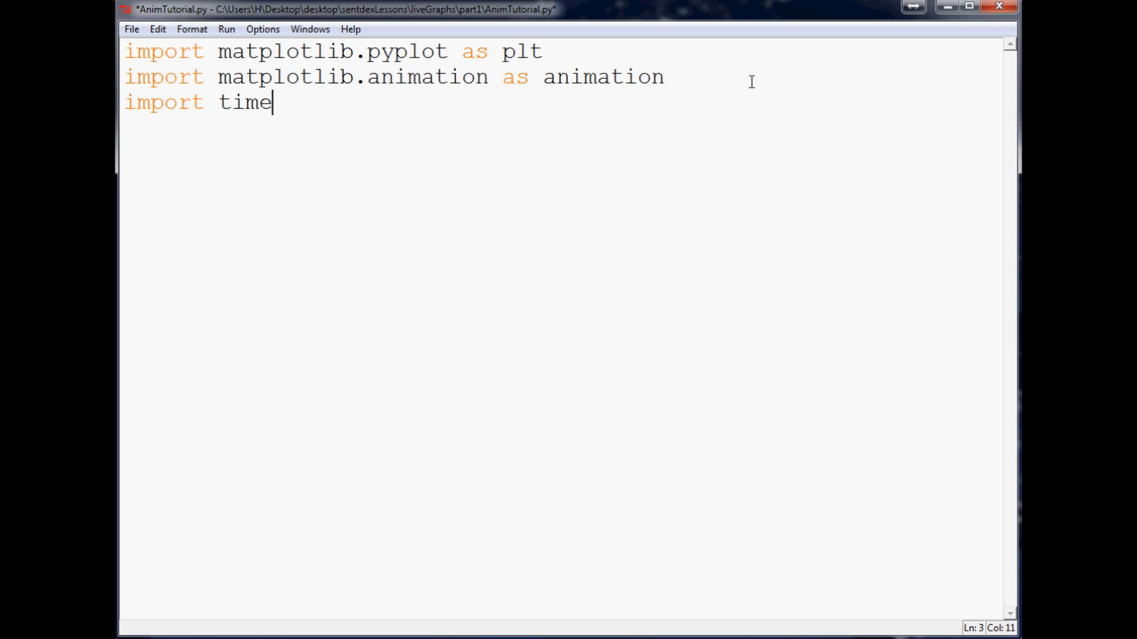
pyautogui.press('Return')
pyautogui.press('Return')
pyautogui.write('fig = plt.figure*(')
# Create fig = plt.figure() and ax1 = fig.add_subplot(1,1,1).
pyautogui.press('BackSpace')
pyautogui.press('BackSpace')
pyautogui.write('()')
pyautogui.press('Return')
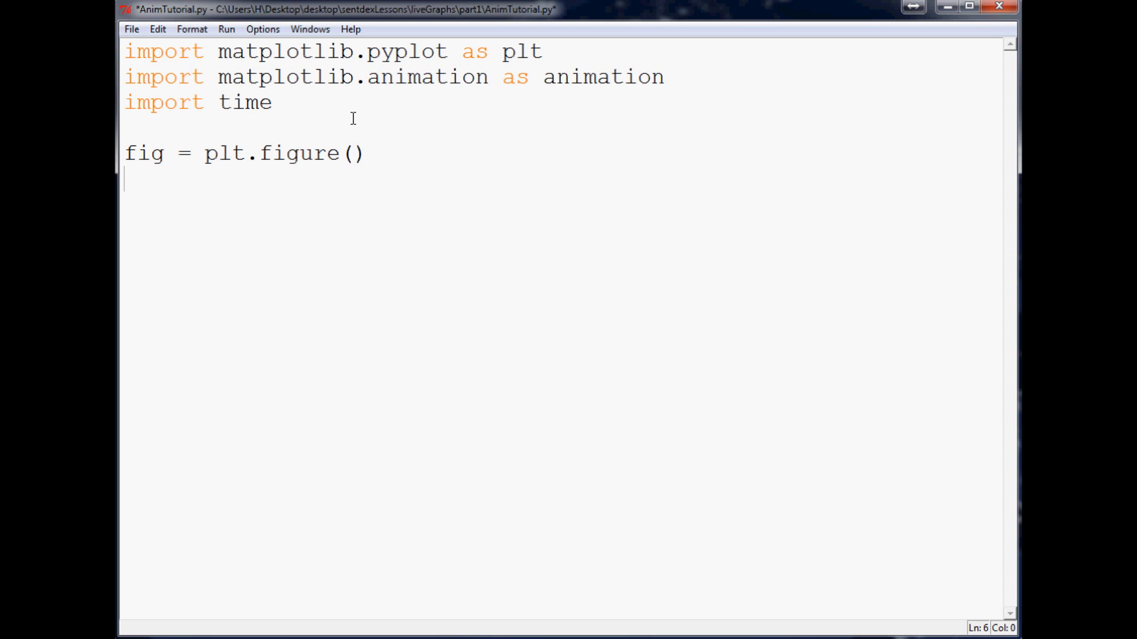
pyautogui.write('ax1 ')
pyautogui.write('= fig')
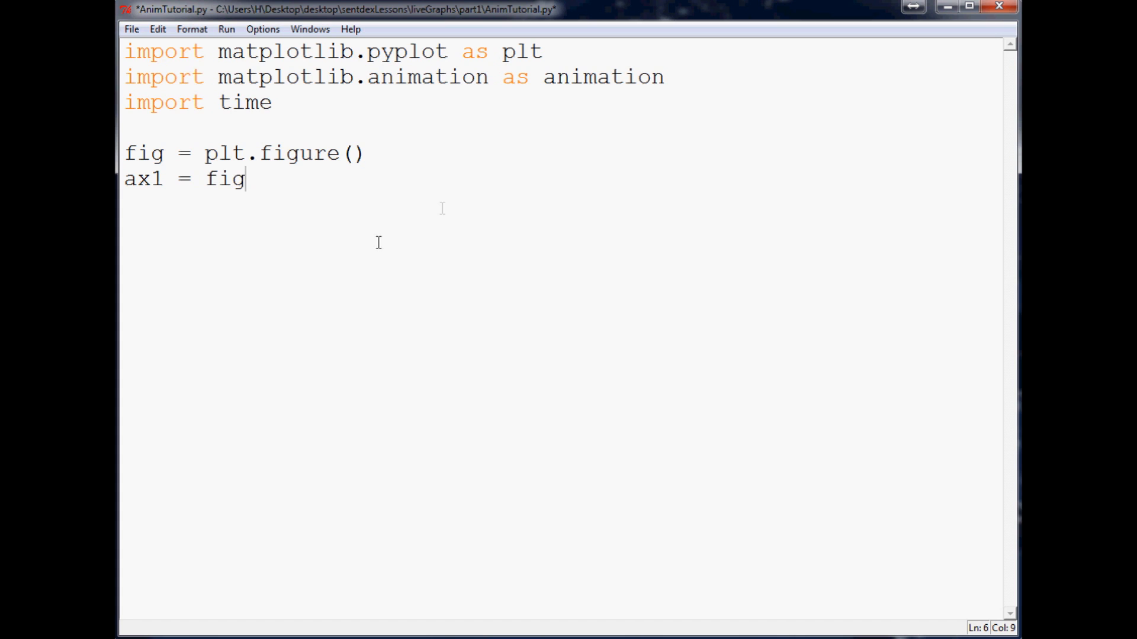
pyautogui.write('.a')
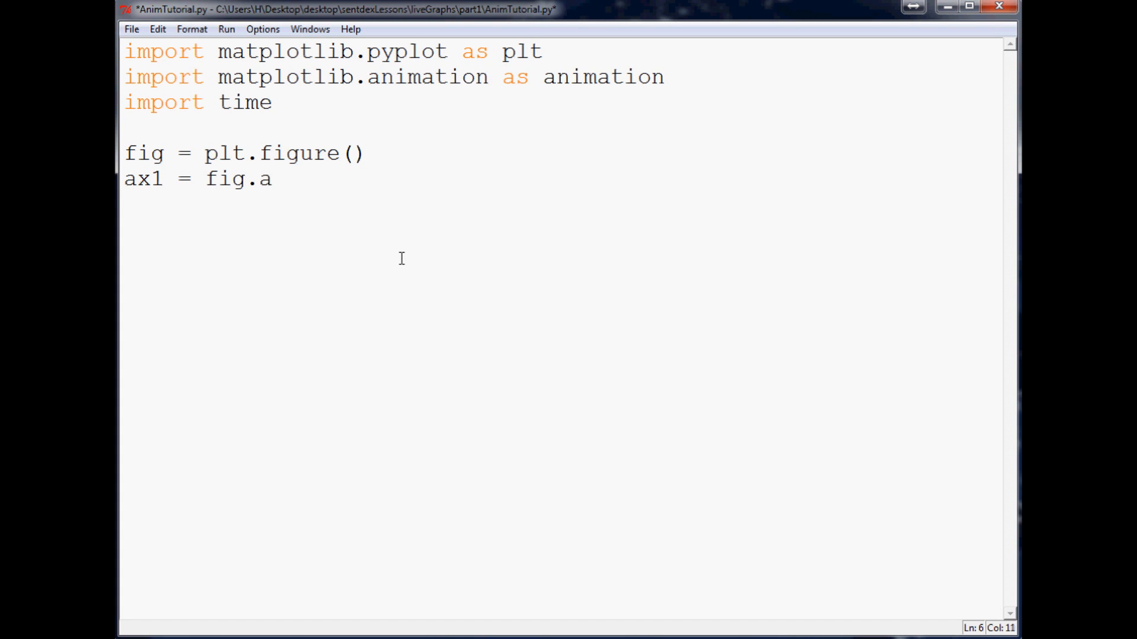
pyautogui.write('dd_')
pyautogui.write('subplot()')
pyautogui.press('Left')
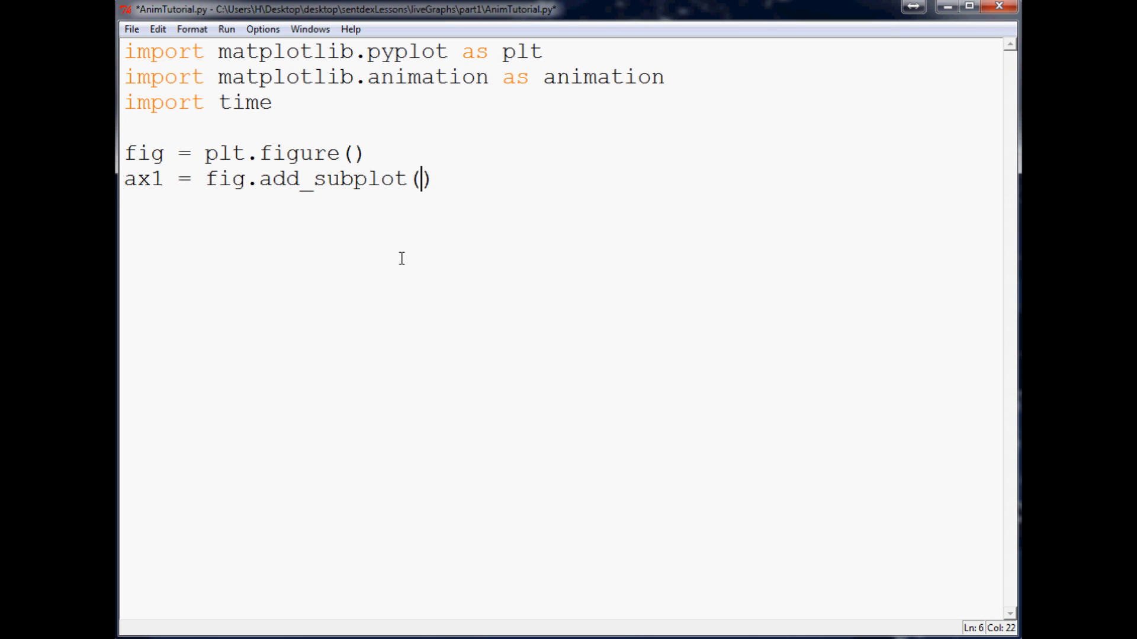
pyautogui.write('1,1,')
pyautogui.write('1')
pyautogui.press('Right')
pyautogui.press('Return')
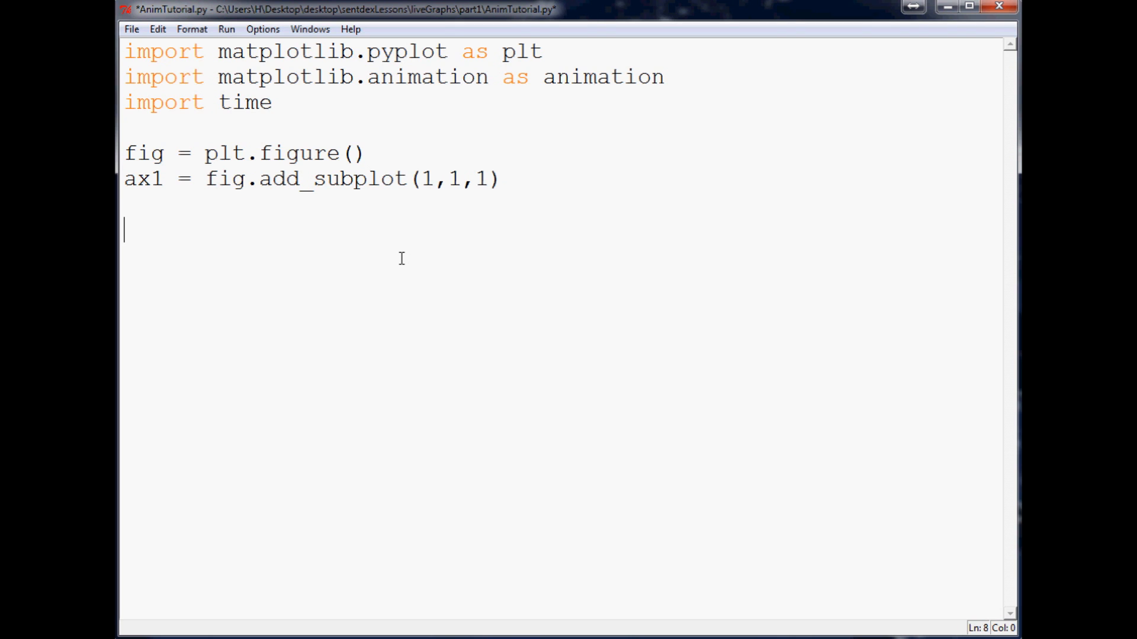
pyautogui.write('def')
pyautogui.write(' animat')
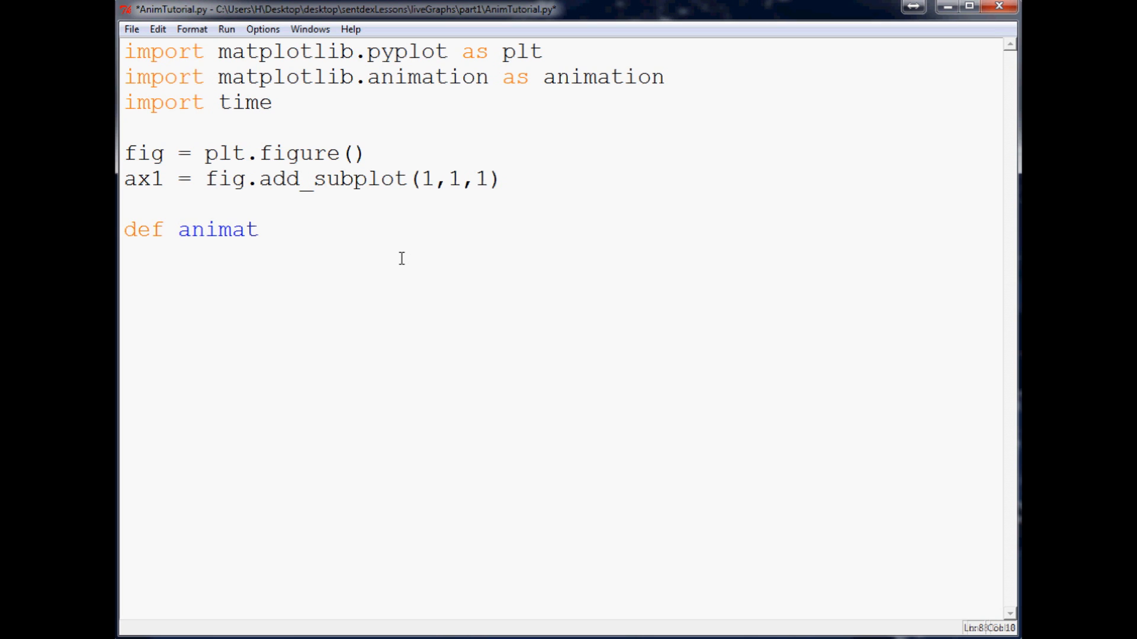
pyautogui.write('e')
pyautogui.write('()')
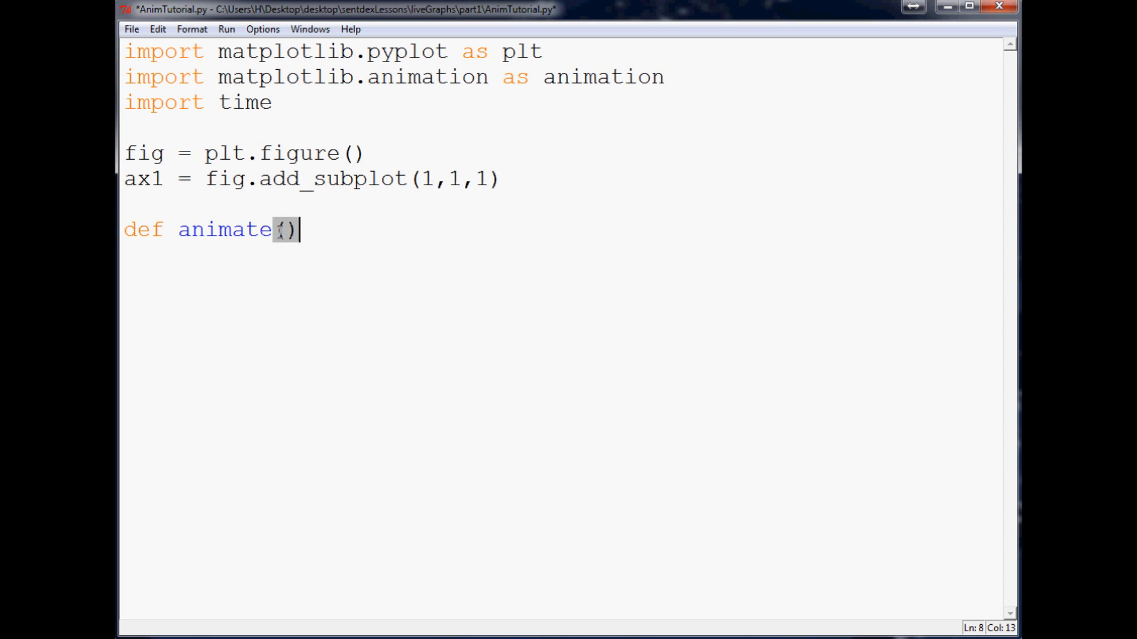
# Begin the def animate(i): function header and its body line.
pyautogui.press('Left')
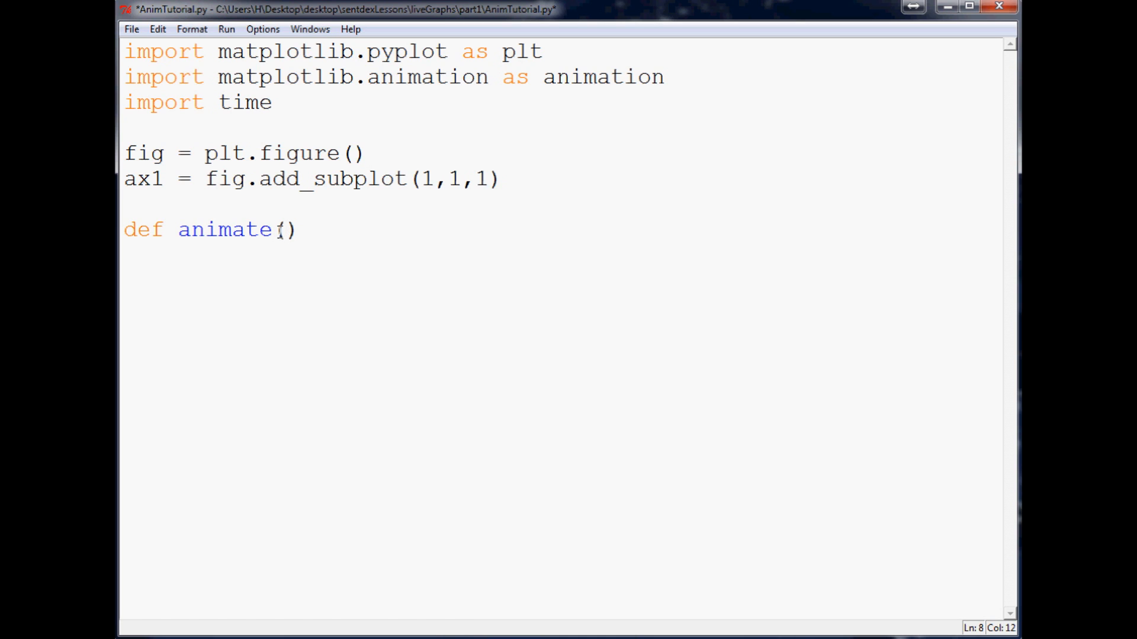
pyautogui.write('i)')
pyautogui.write(':')
pyautogui.press('Return')
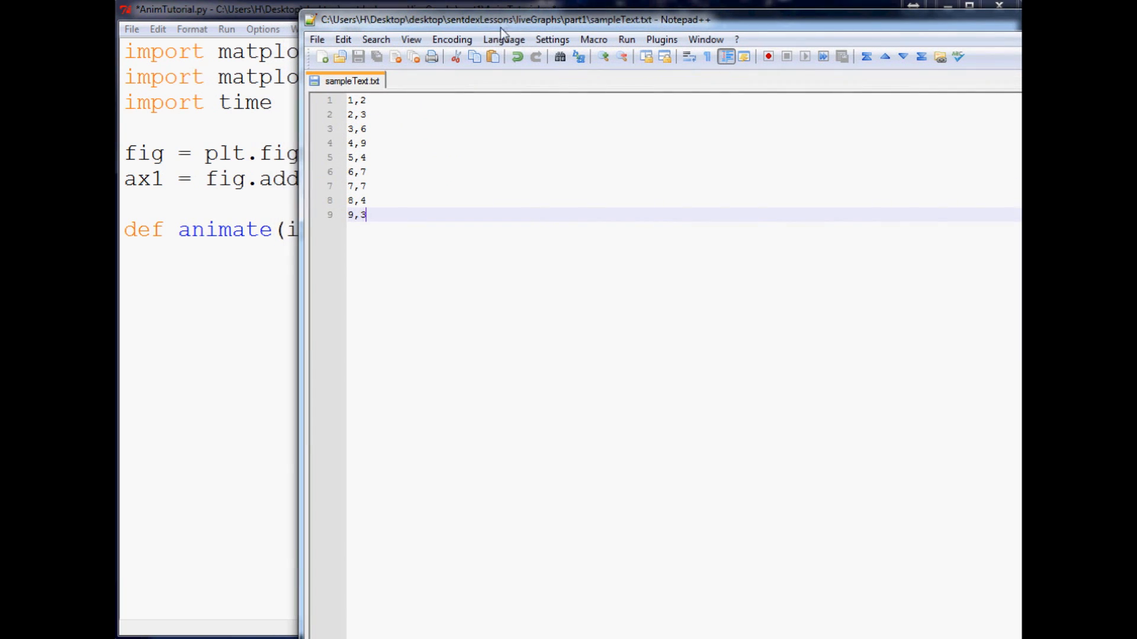
# Highlight the x,y pairs from 1,2 through 9,3 in sampleText.txt in Notepad++.
pyautogui.click(350, 100)
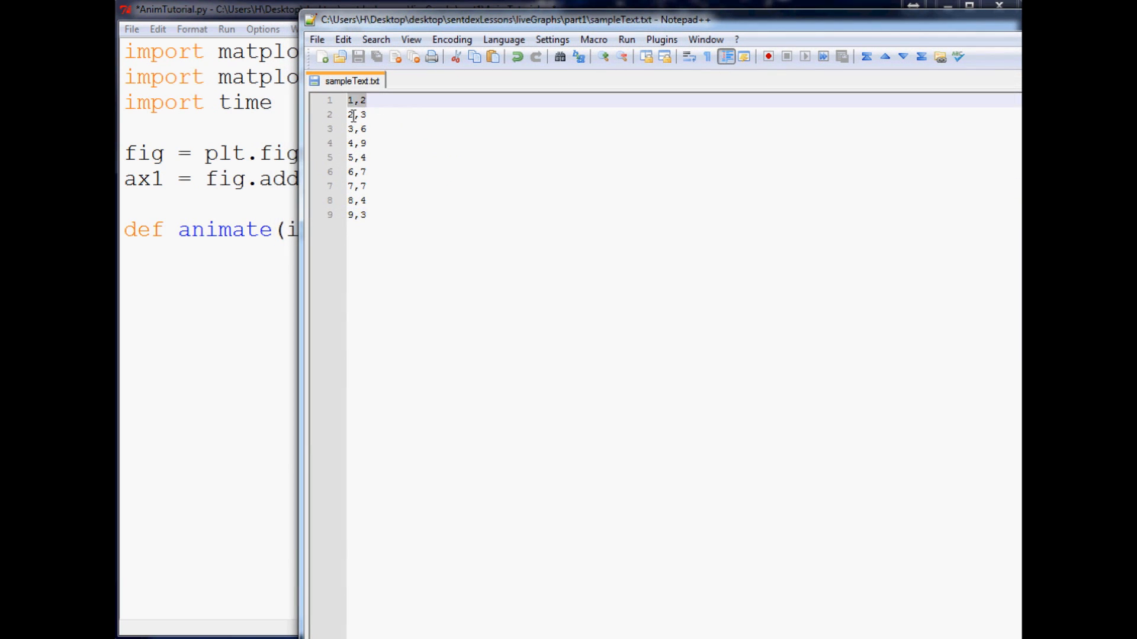
pyautogui.click(367, 157)
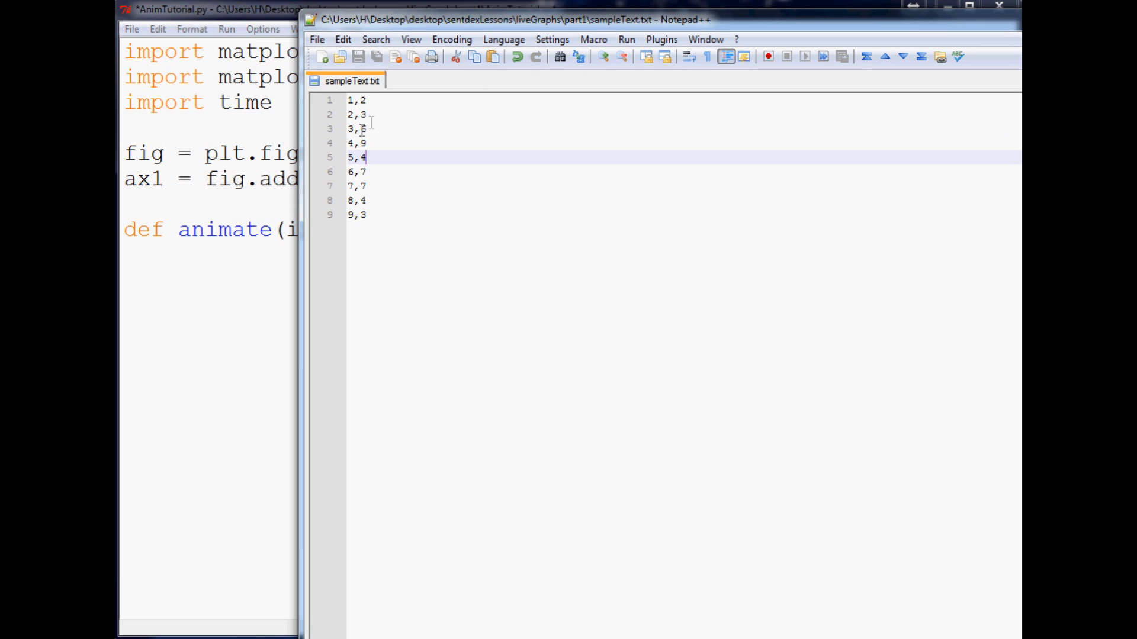
pyautogui.moveTo(391, 20); pyautogui.dragTo(484, 9)
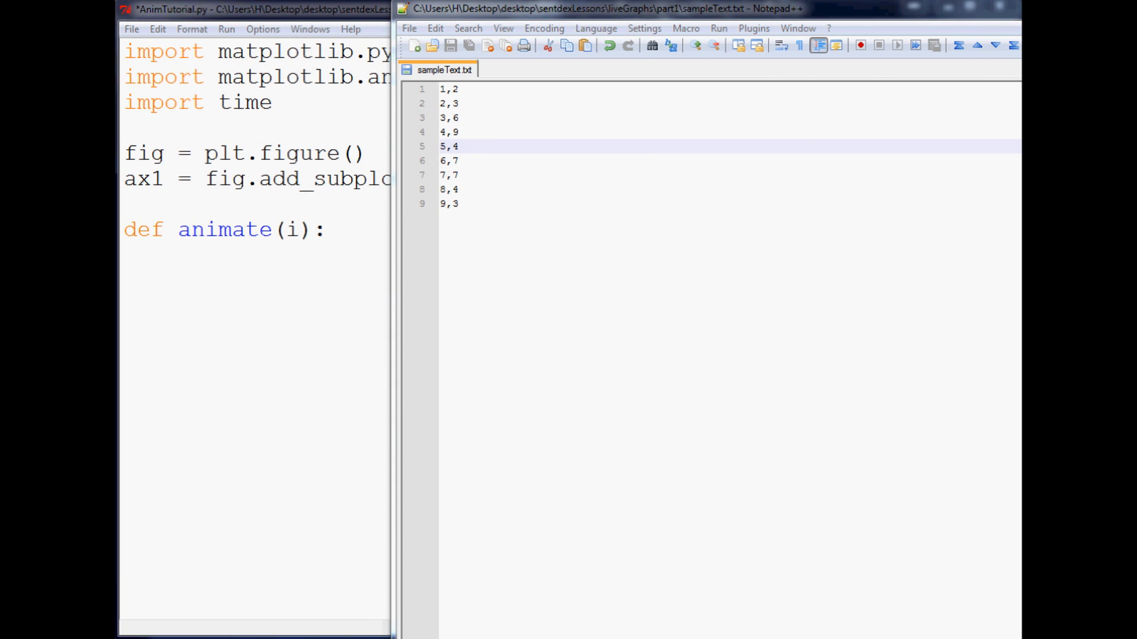
pyautogui.doubleClick(449, 103)
pyautogui.moveTo(440, 89); pyautogui.dragTo(460, 203)
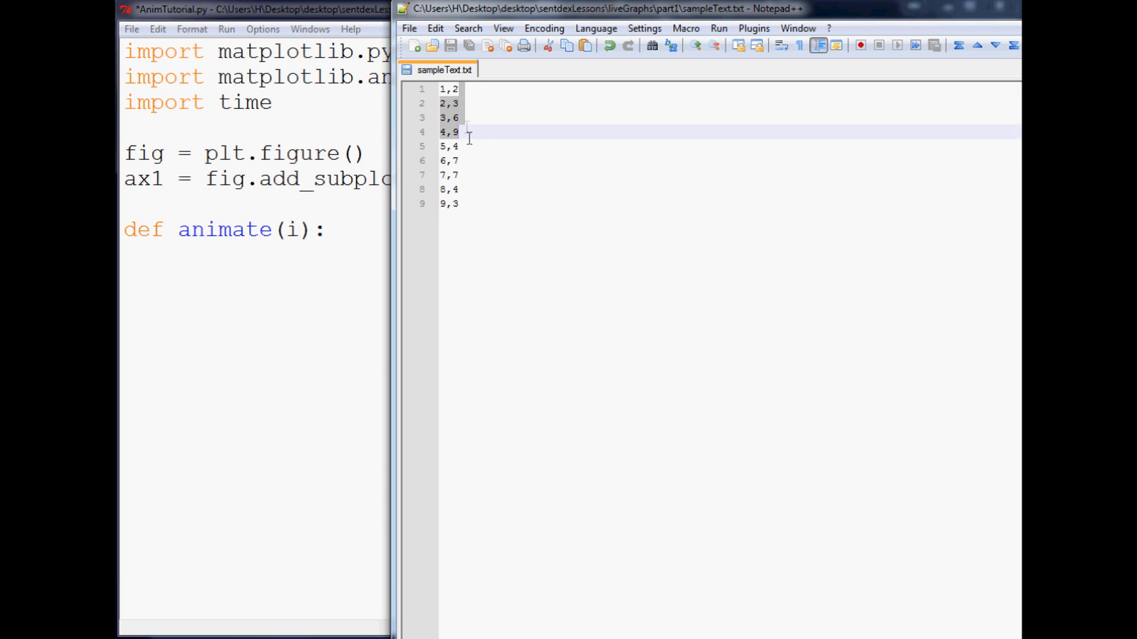
pyautogui.click(480, 190)
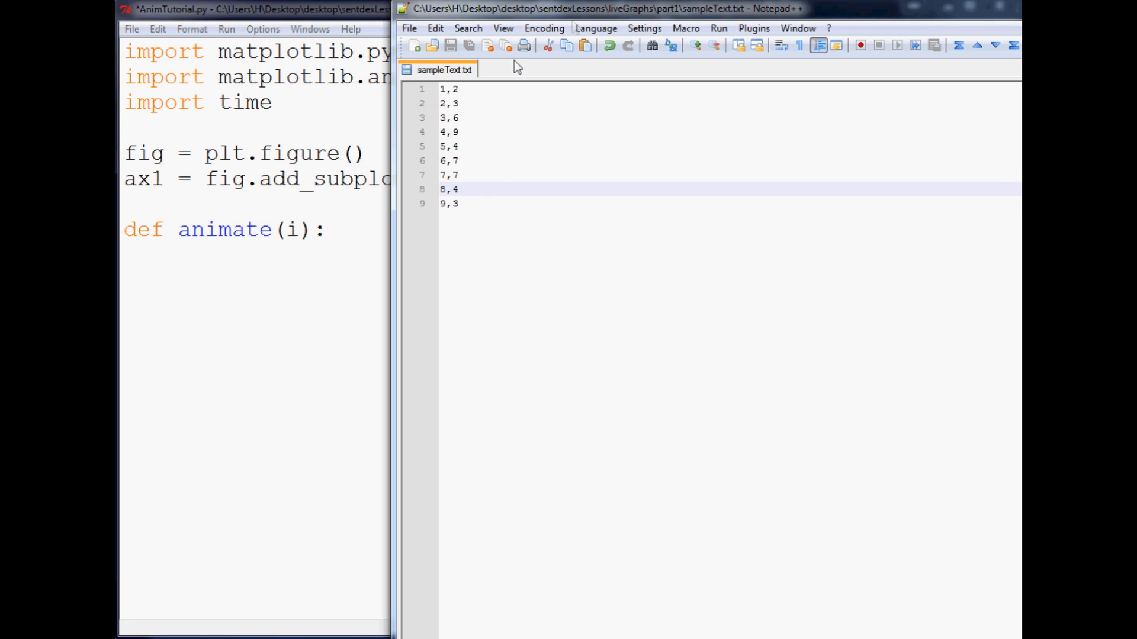
pyautogui.click(504, 209)
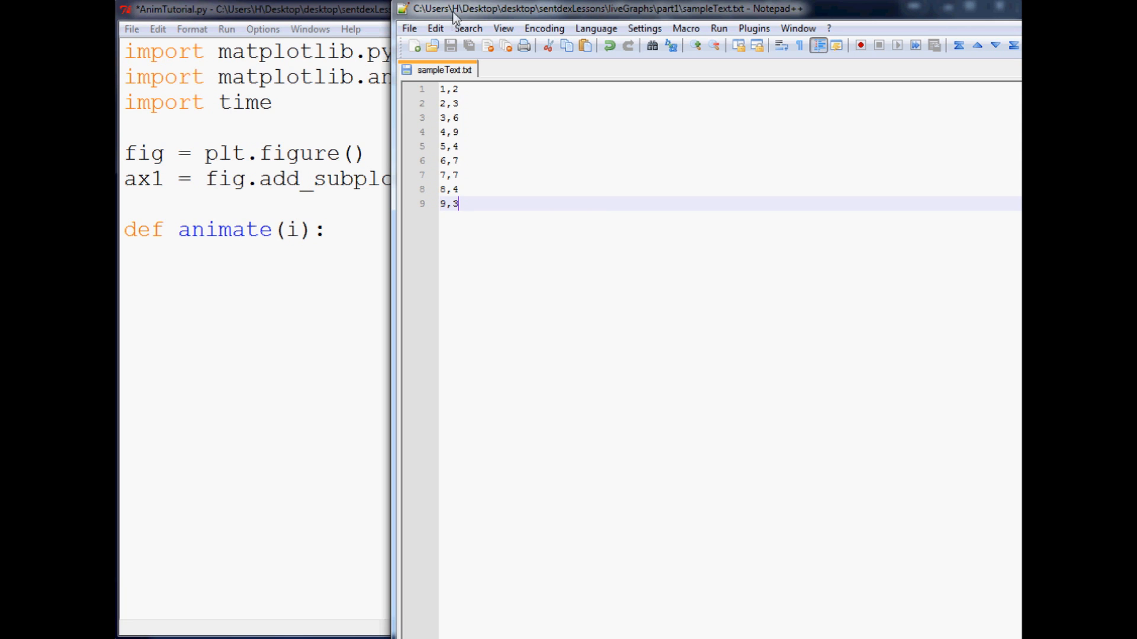
# Select lines 1-9 of data once more, then move the Notepad++ window aside.
pyautogui.moveTo(456, 10); pyautogui.dragTo(442, 18)
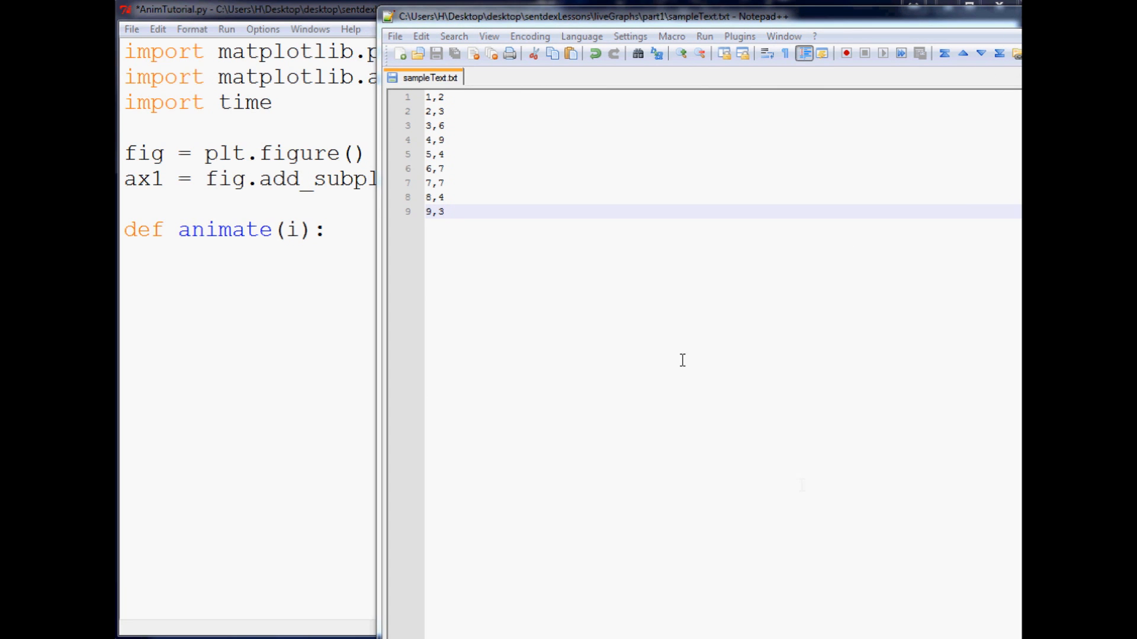
pyautogui.moveTo(437, 98); pyautogui.dragTo(469, 217)
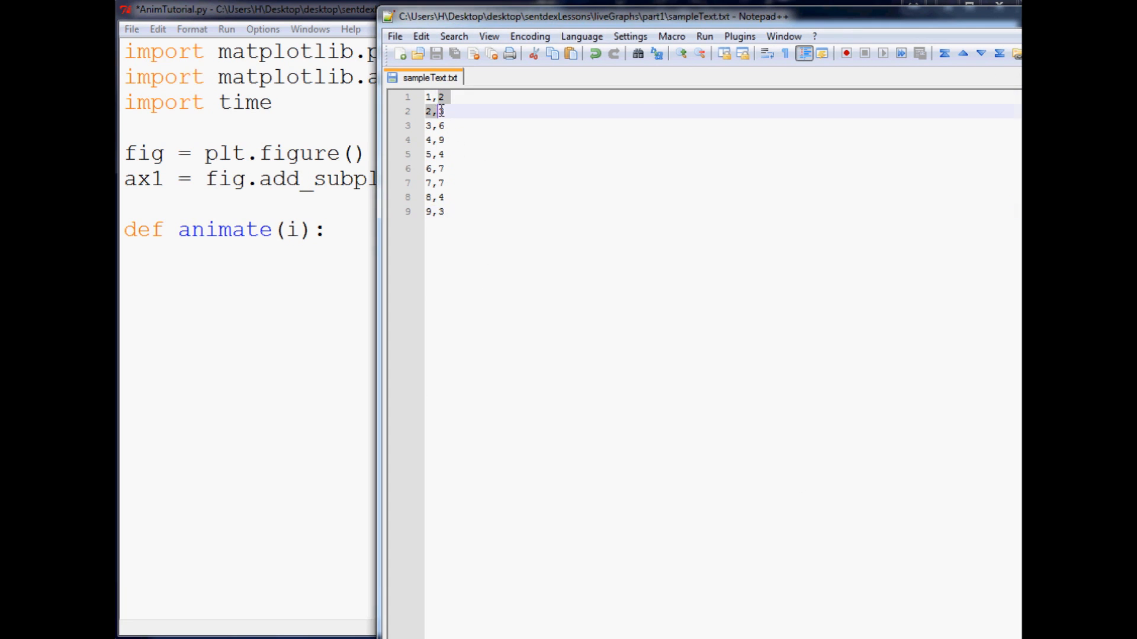
pyautogui.click(504, 113)
pyautogui.moveTo(442, 20); pyautogui.dragTo(1067, 26)
# Add pullData = open('sampleText.txt','r').read() inside animate.
pyautogui.click(386, 243)
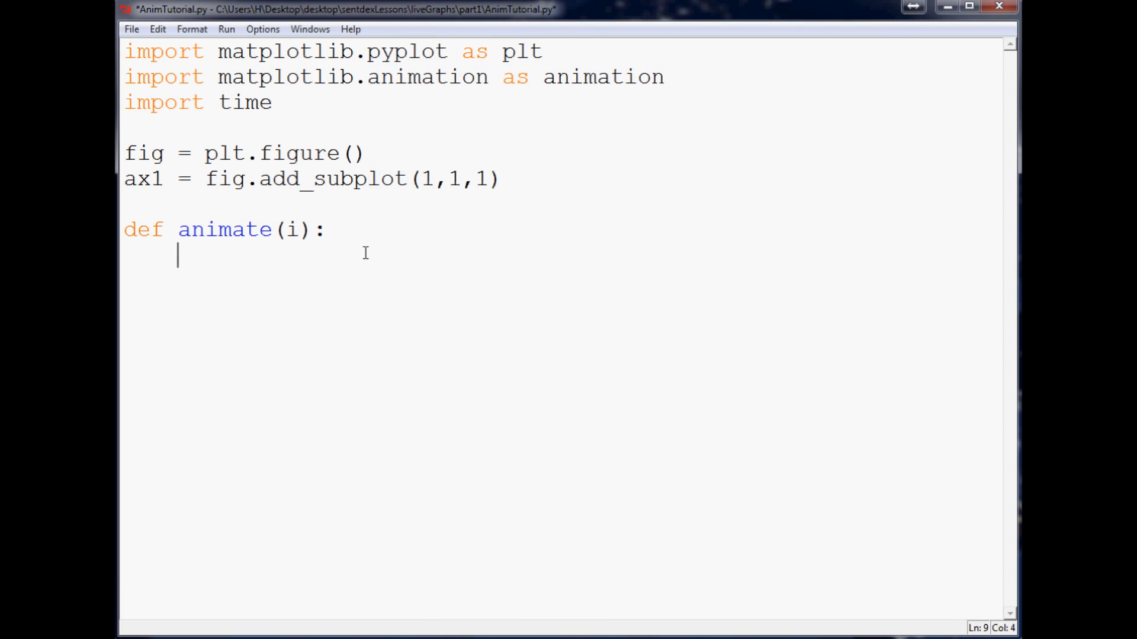
pyautogui.write('pull')
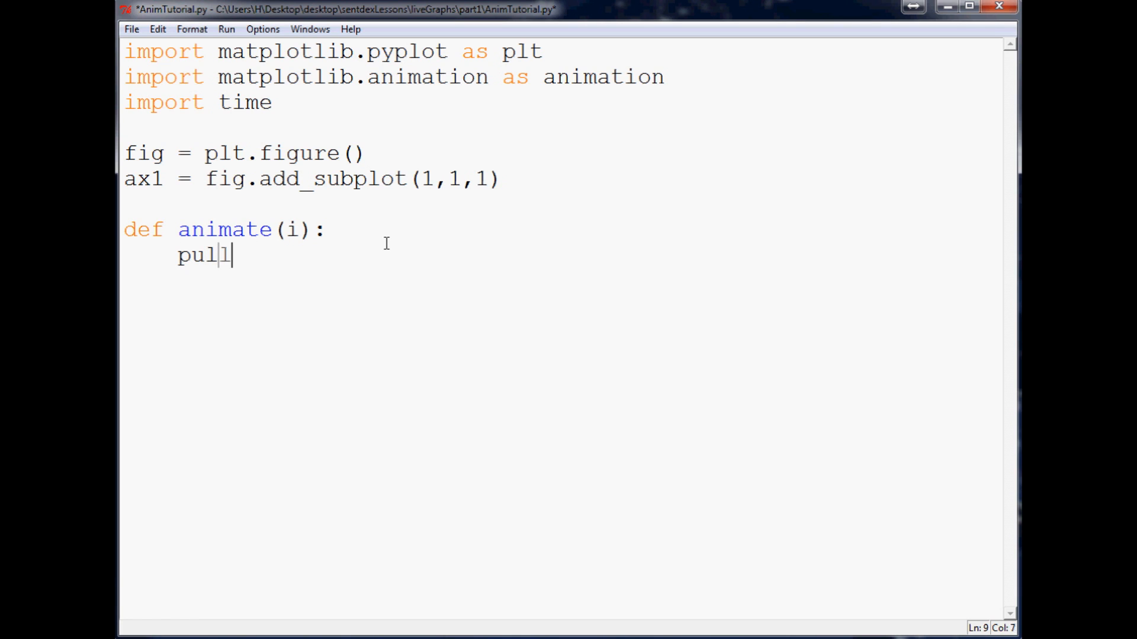
pyautogui.write('Data = open(')
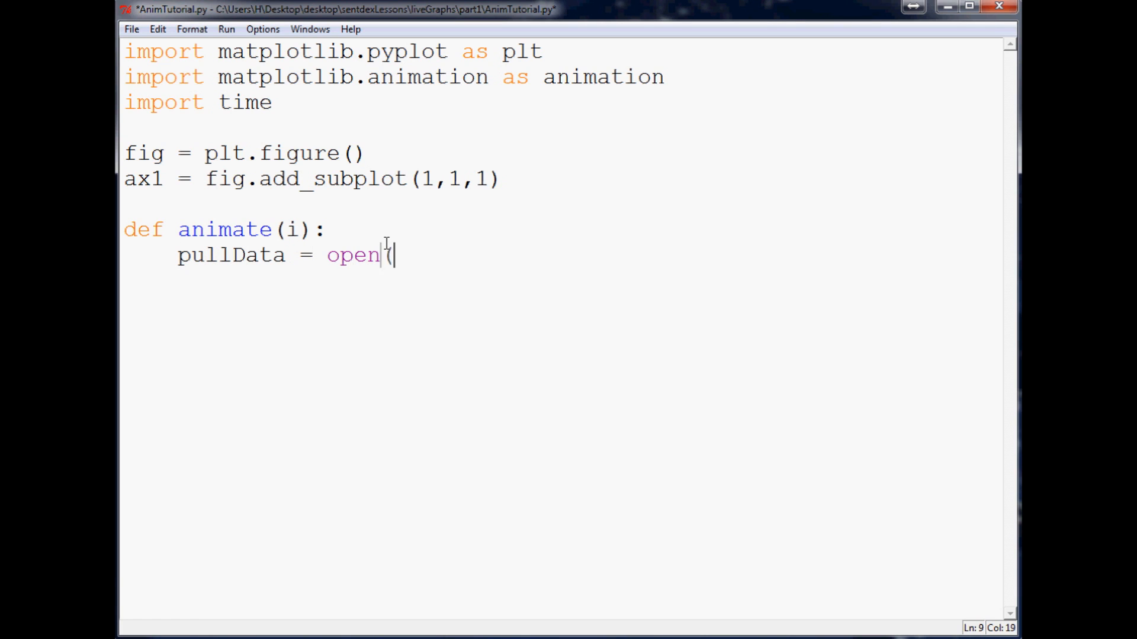
pyautogui.write(')')
pyautogui.press('Left')
pyautogui.write("''")
pyautogui.press('Left')
pyautogui.write('s')
pyautogui.write('ampleTex')
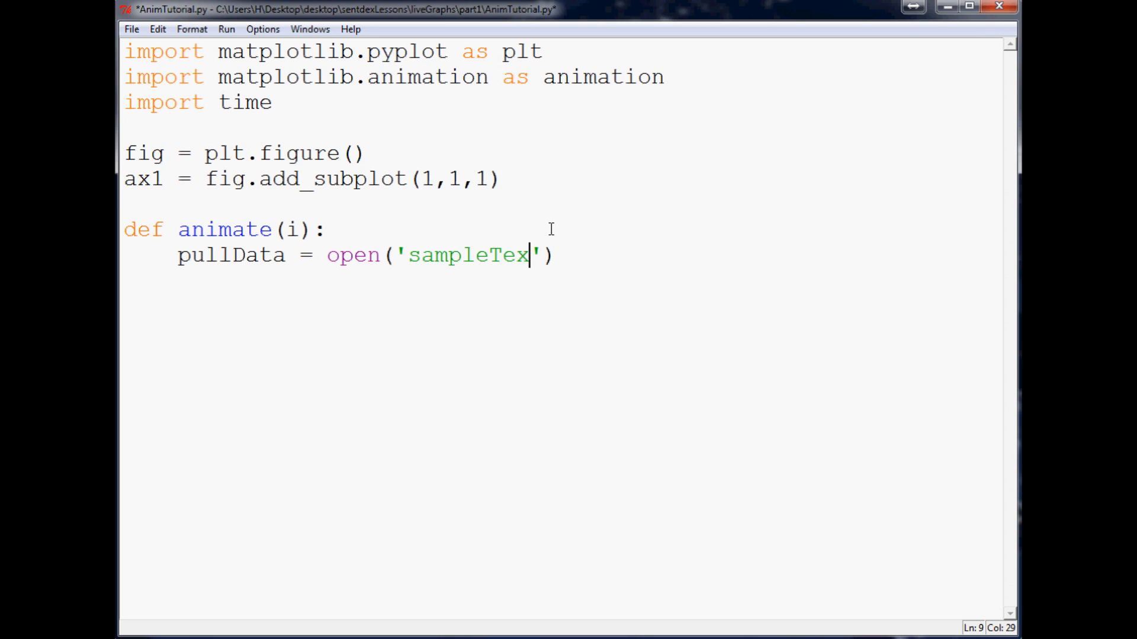
pyautogui.write('t.txt')
pyautogui.press('Right')
pyautogui.press('Right')
pyautogui.write(',')
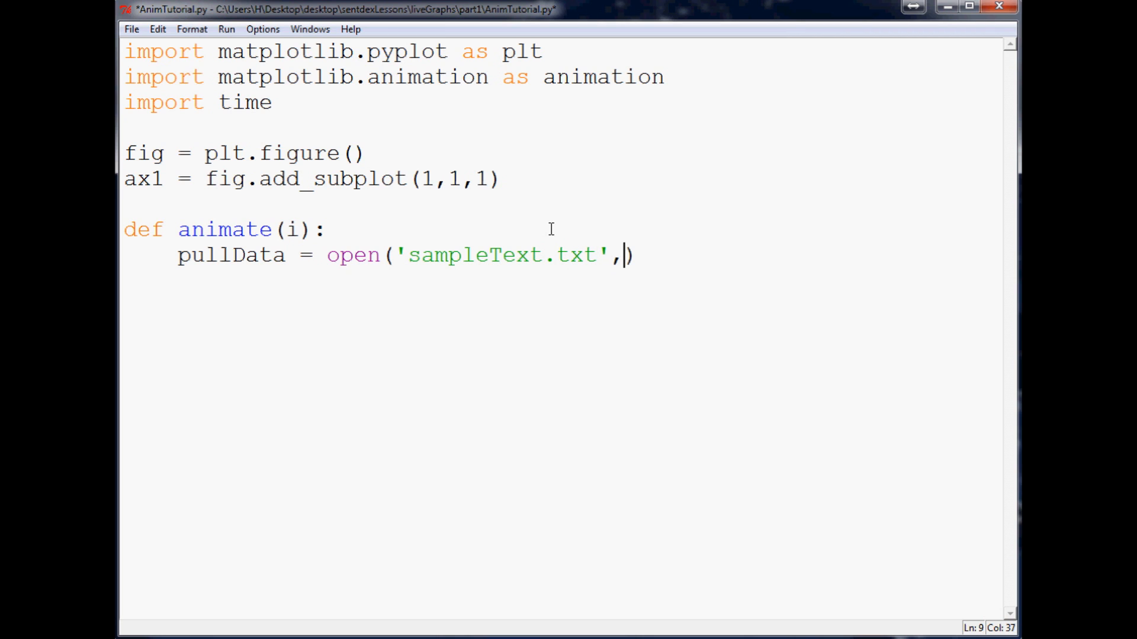
pyautogui.write("'r'")
pyautogui.press('Right')
pyautogui.write('.read()')
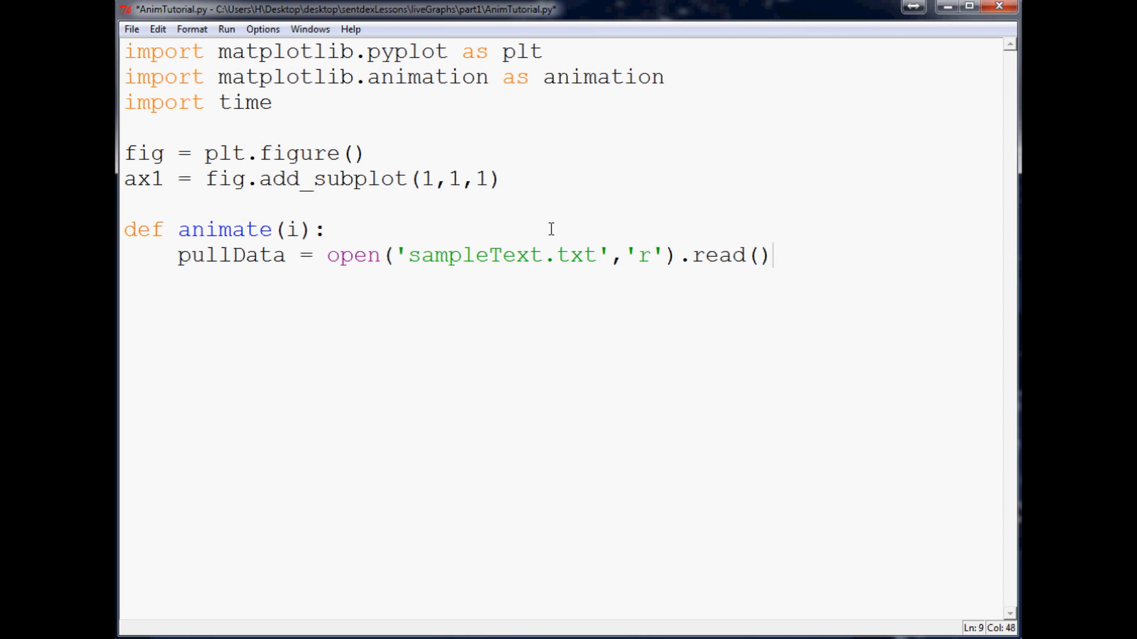
pyautogui.press('Return')
pyautogui.write('data')
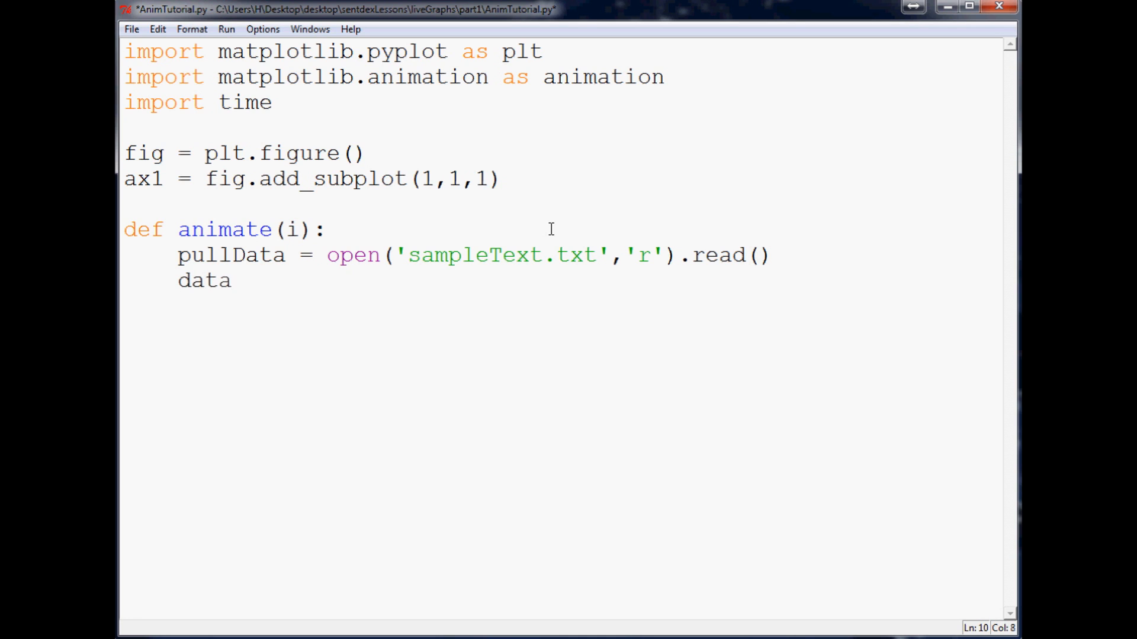
pyautogui.write('Array = pu')
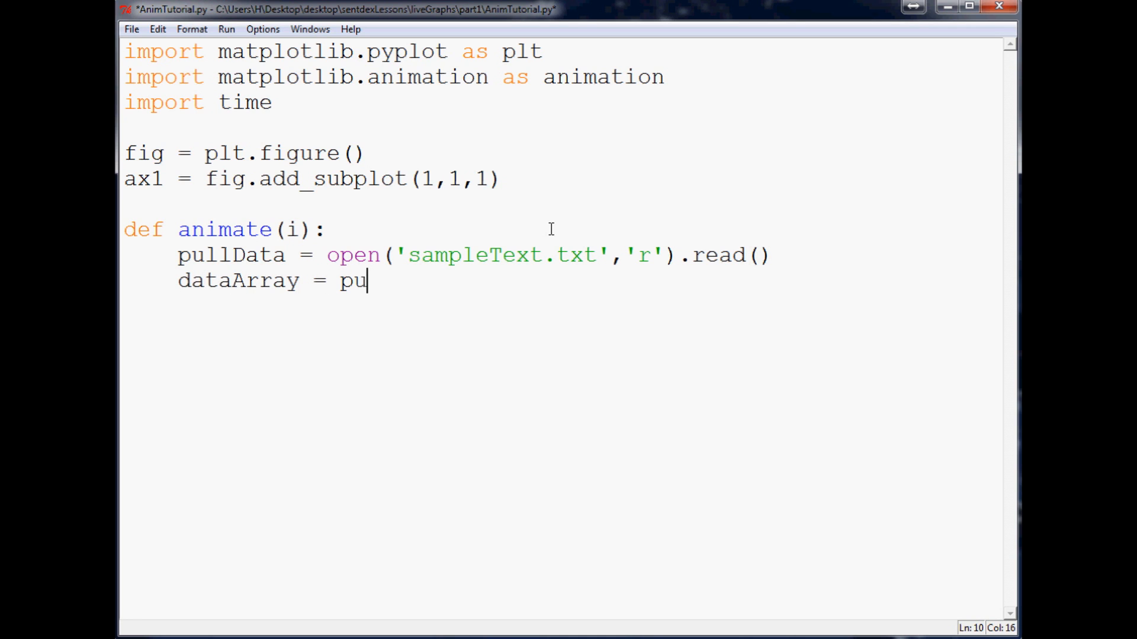
pyautogui.write('llData.ps')
# Add dataArray = pullData.split('\n') and start the line for the xar list.
pyautogui.press('BackSpace')
pyautogui.press('BackSpace')
pyautogui.write('sp')
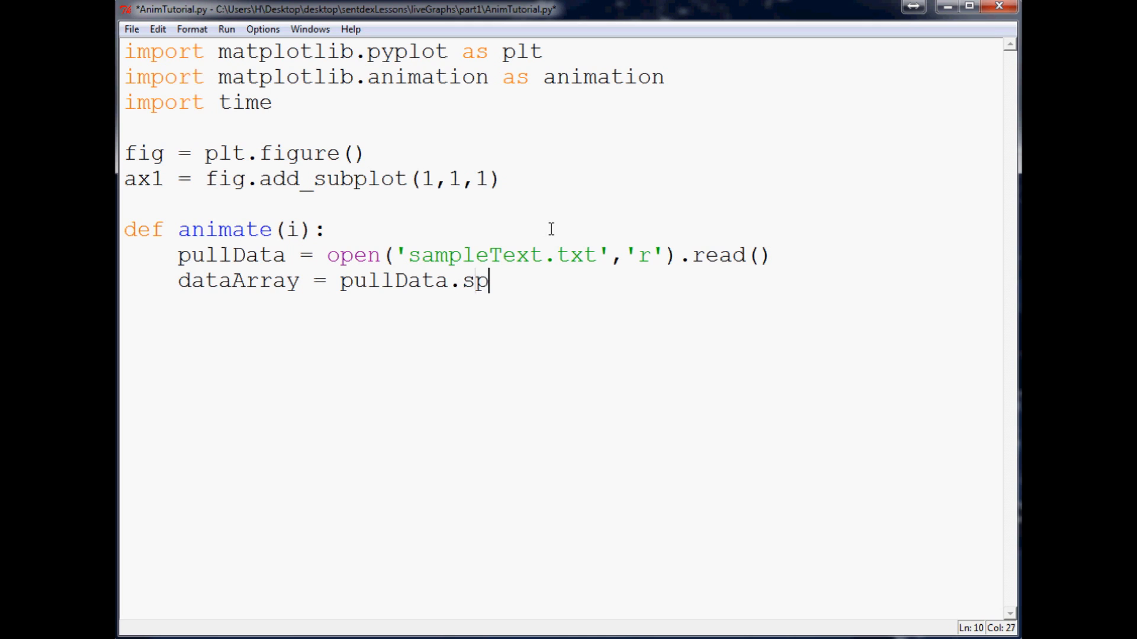
pyautogui.write('lit()')
pyautogui.press('Left')
pyautogui.write("' '")
pyautogui.press('End')
pyautogui.press('Return')
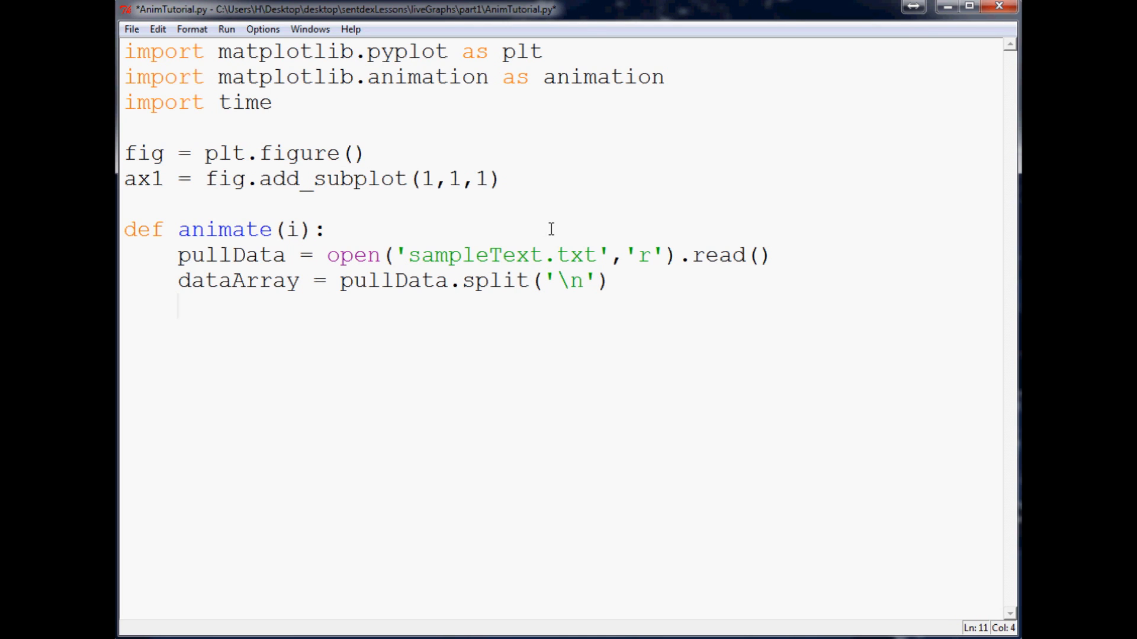
pyautogui.write('xar=[]')
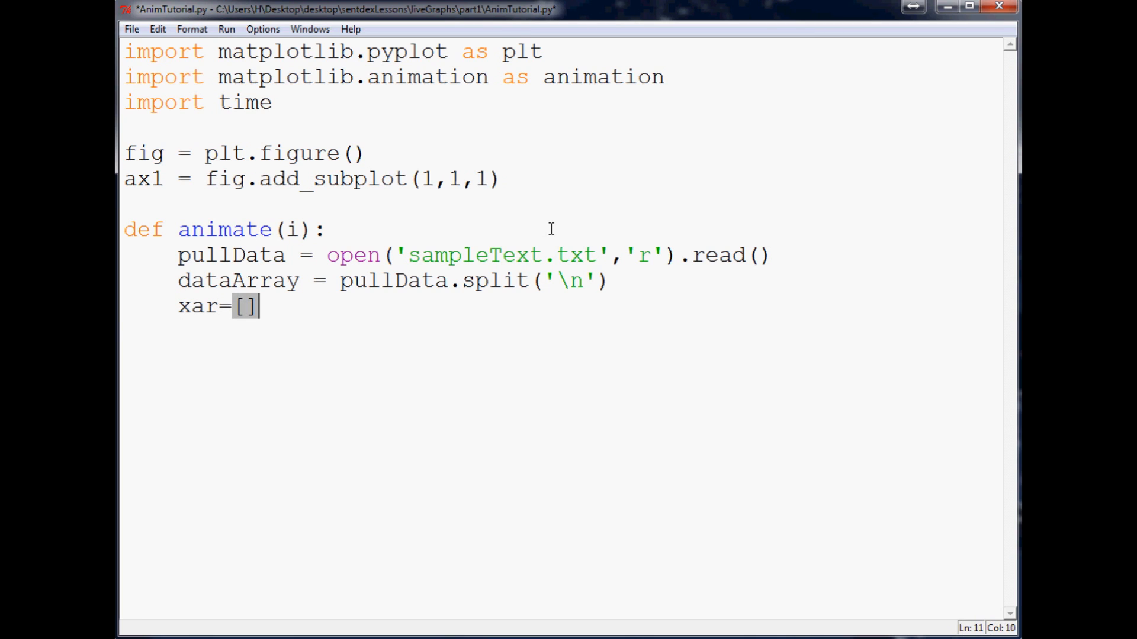
# Add yar=[], a for eachLine in dataArray: loop, and an if len(eachLine)>1: check.
pyautogui.press('Return')
pyautogui.write('yar')
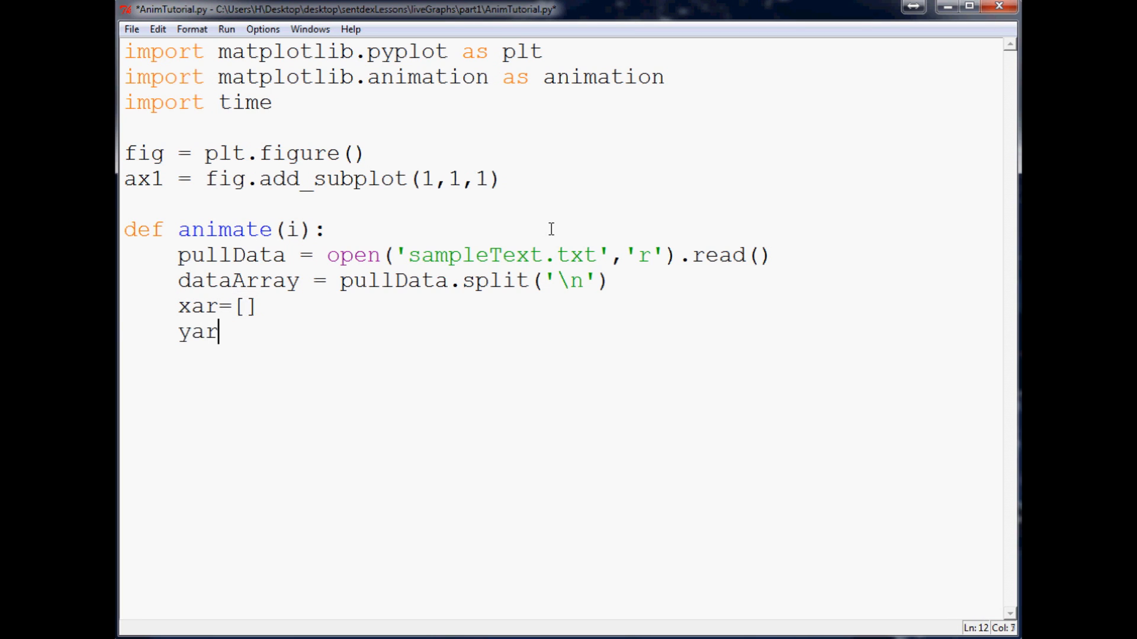
pyautogui.write('=[]')
pyautogui.press('Return')
pyautogui.write('for ea')
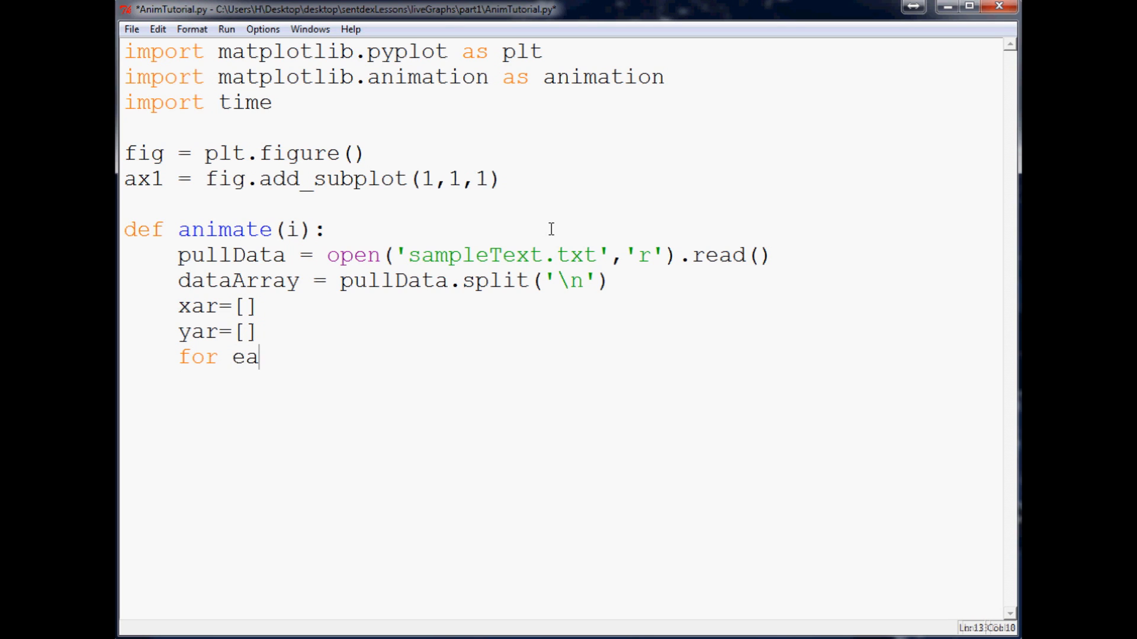
pyautogui.write('chLine in d')
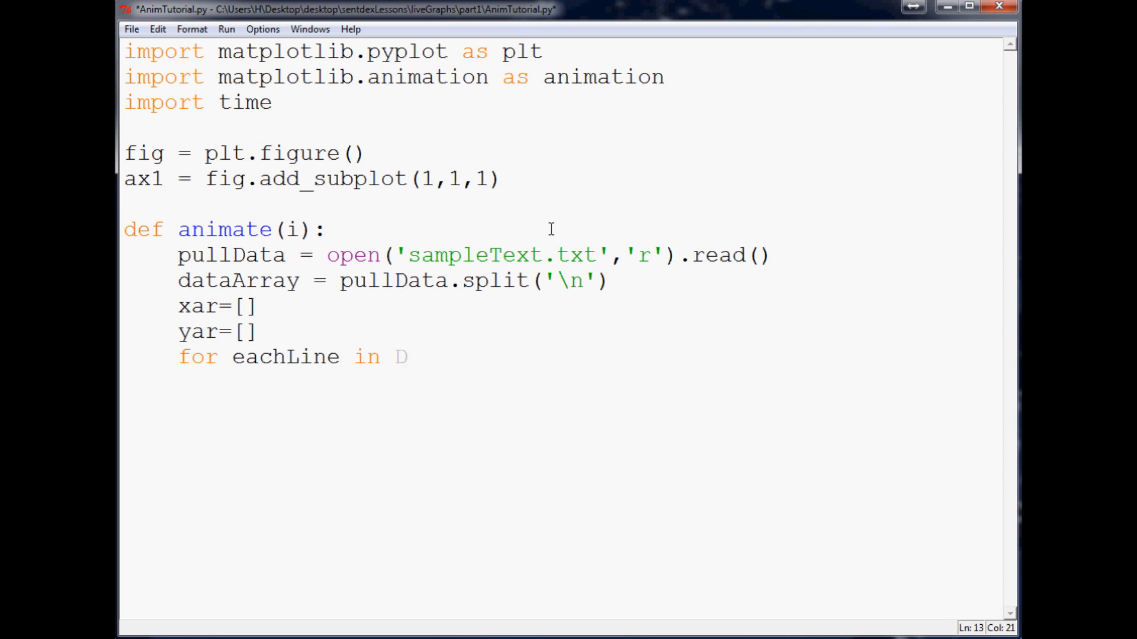
pyautogui.write('ataArray:')
pyautogui.press('Return')
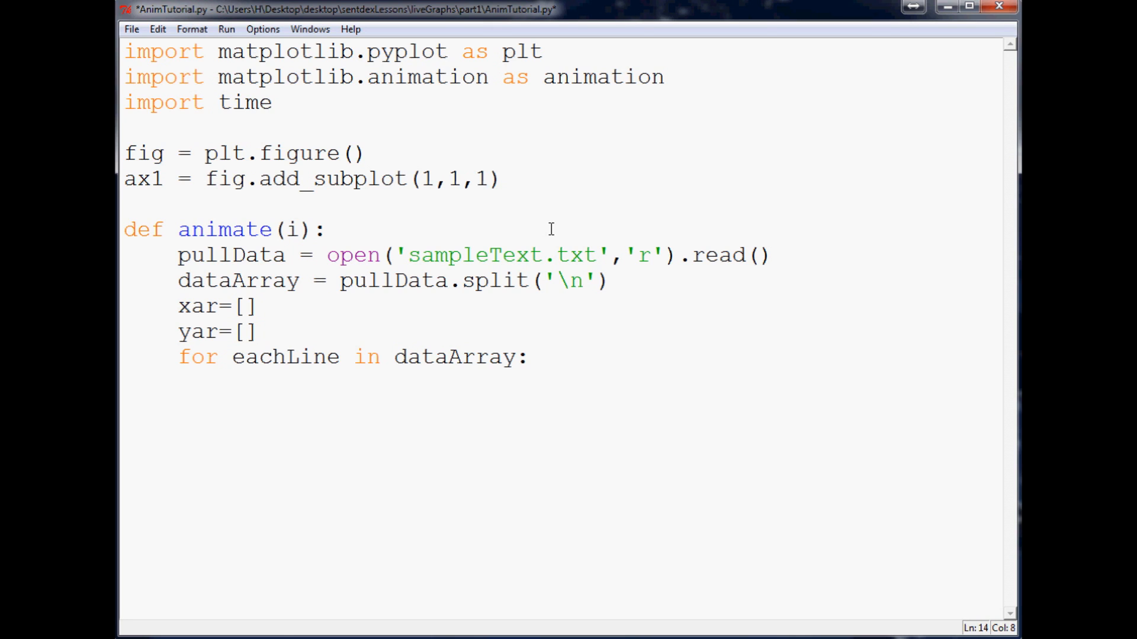
pyautogui.write('if ')
pyautogui.write('len()')
pyautogui.press('Left')
pyautogui.write('each')
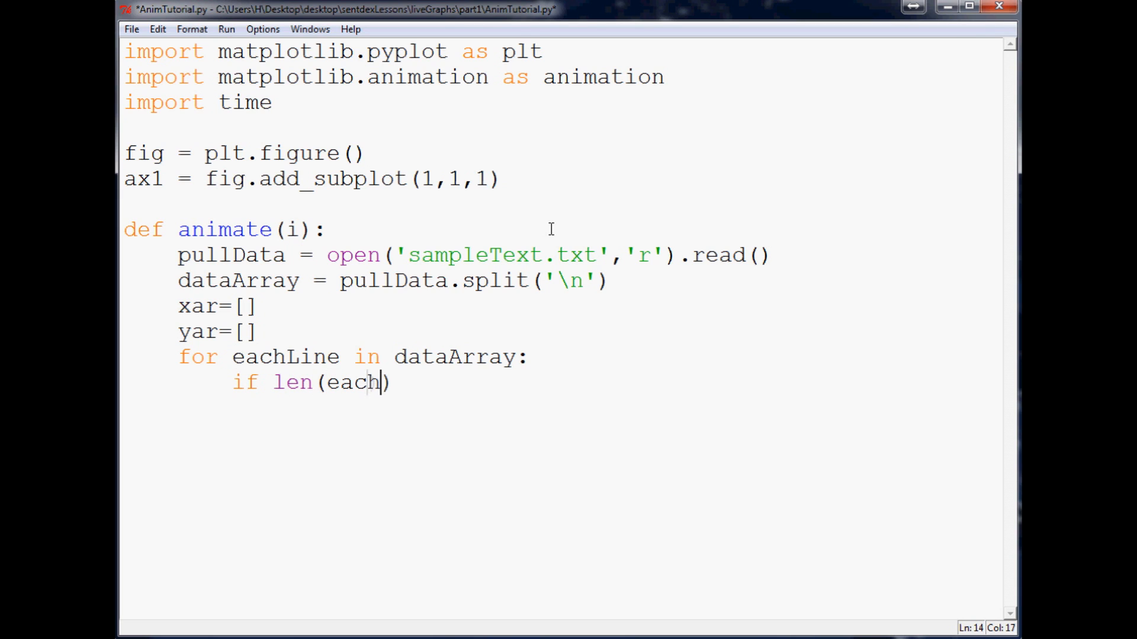
pyautogui.write('Line')
pyautogui.press('Right')
pyautogui.write('>')
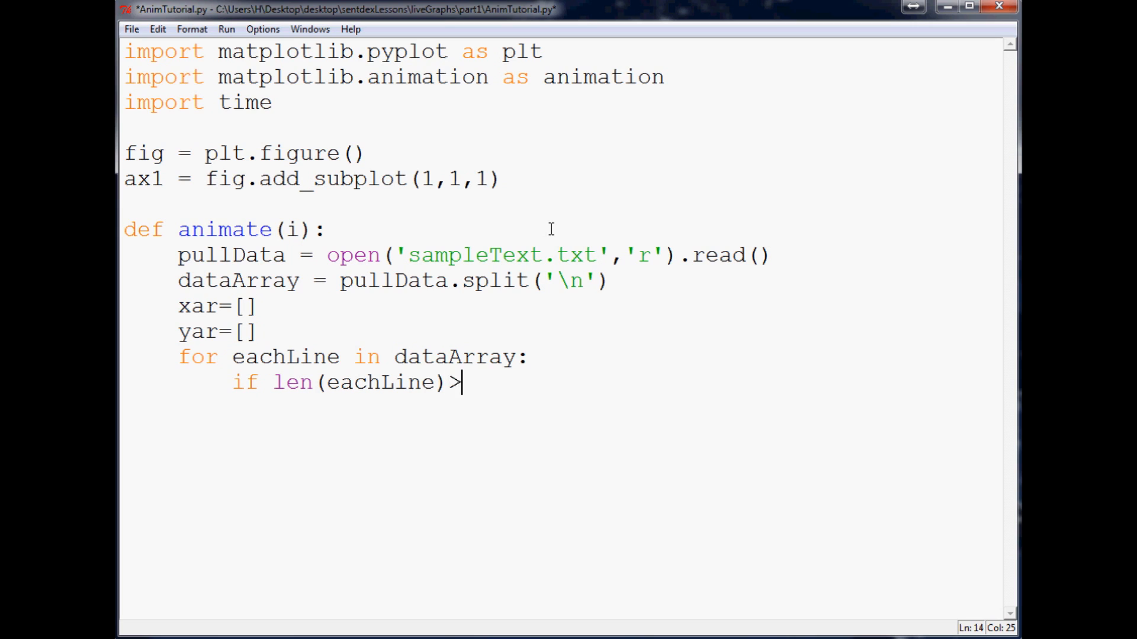
pyautogui.write('1:')
pyautogui.press('Return')
pyautogui.write('x,y')
pyautogui.write(' =')
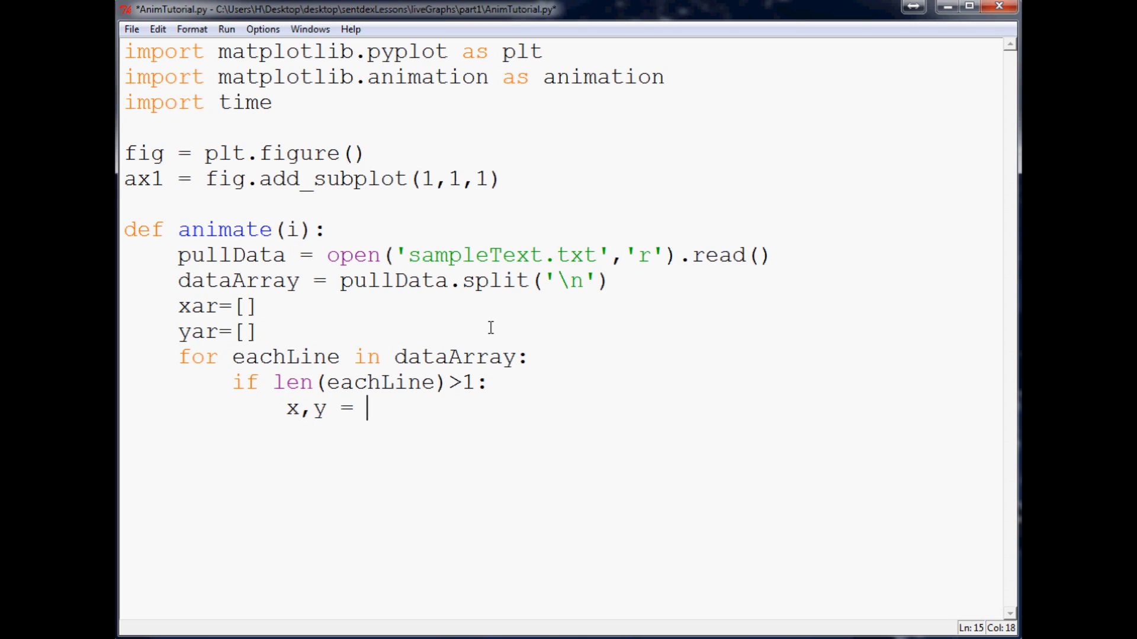
pyautogui.write(' eachLine')
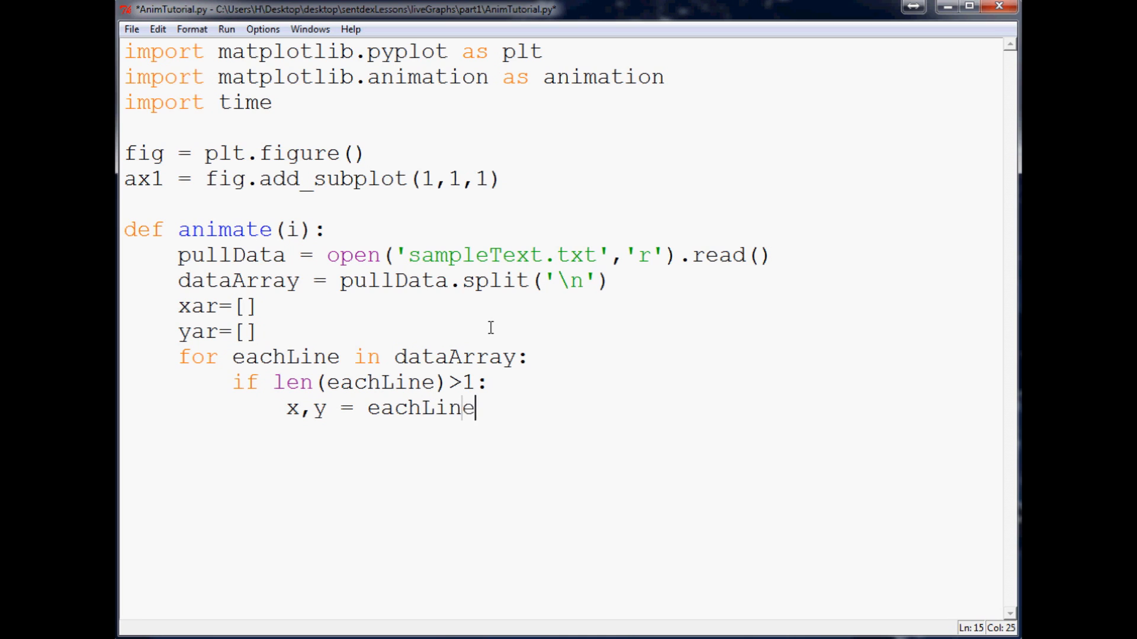
pyautogui.write('.split()')
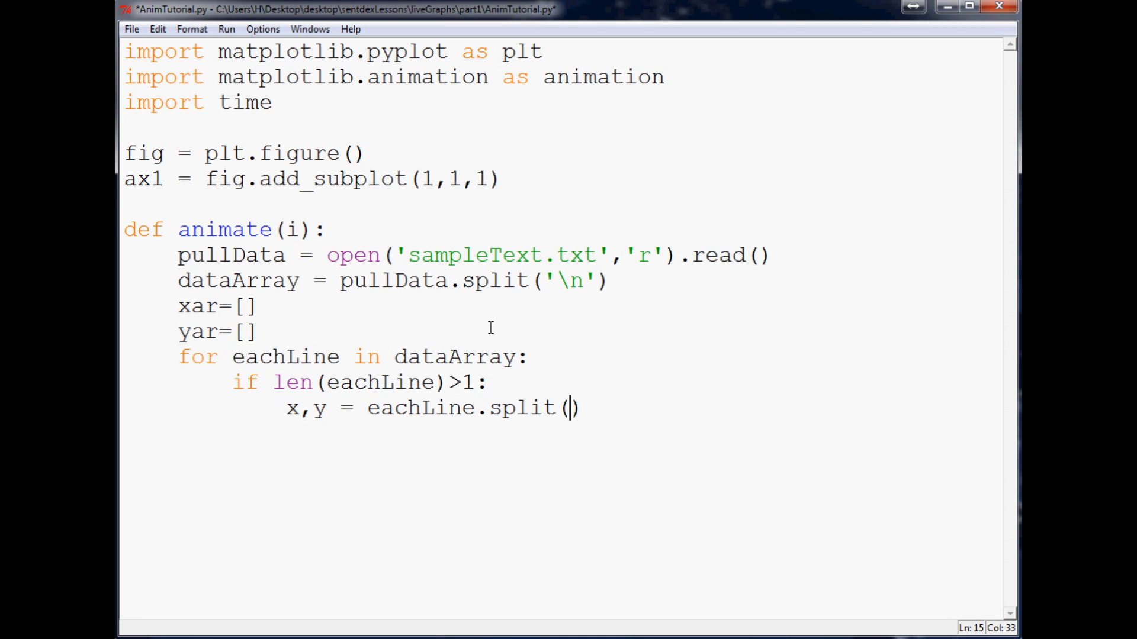
pyautogui.write("','")
# Write x,y = eachLine.split(',') and xar.append(int(x)) inside the loop.
pyautogui.press('Right')
pyautogui.press('Return')
pyautogui.write('xa')
pyautogui.write('r')
pyautogui.write('append()int()')
pyautogui.press('Left')
pyautogui.write('x')
pyautogui.press('Right')
pyautogui.press('Right')
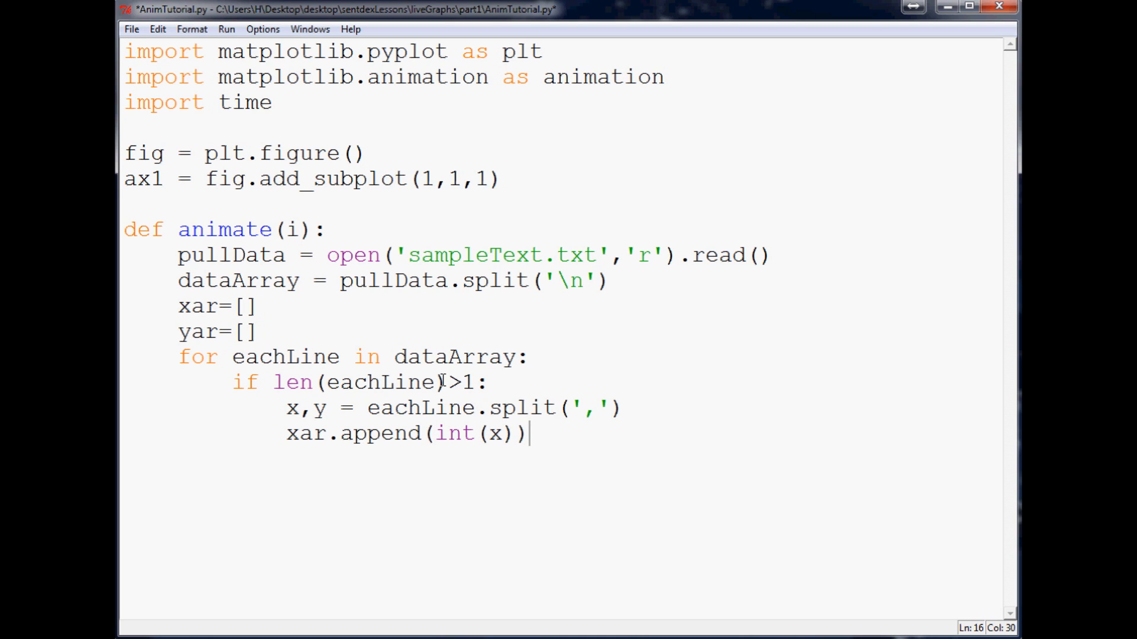
pyautogui.press('Return')
pyautogui.write('yar.append')
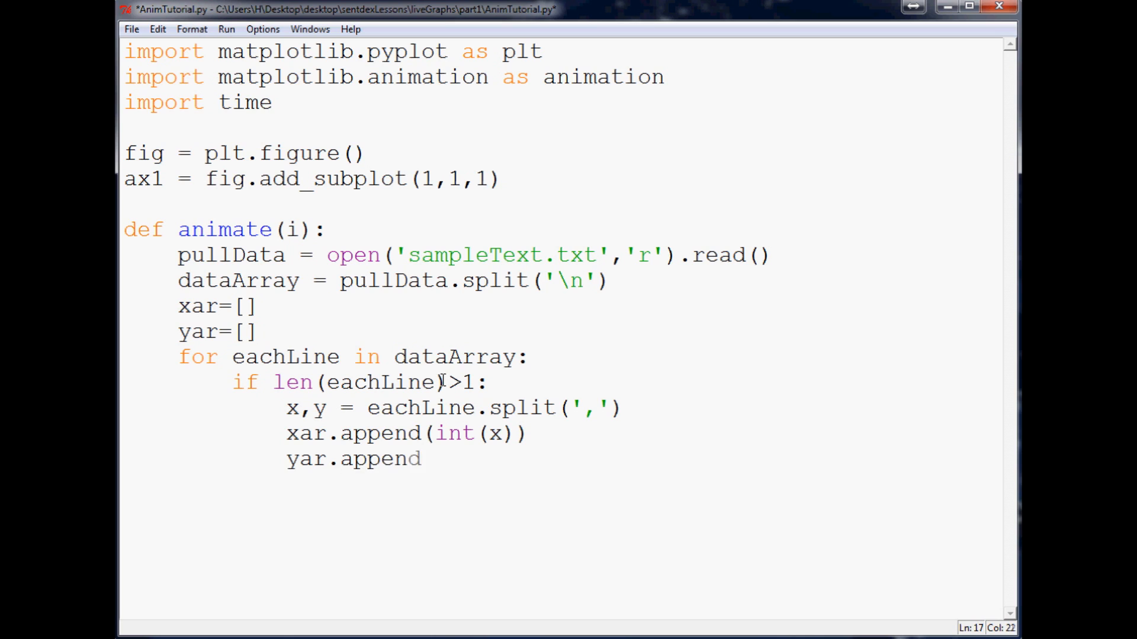
pyautogui.write('()')
# Write yar.append(int(x)) and dedent back to the function level.
pyautogui.press('Left')
pyautogui.write('int()')
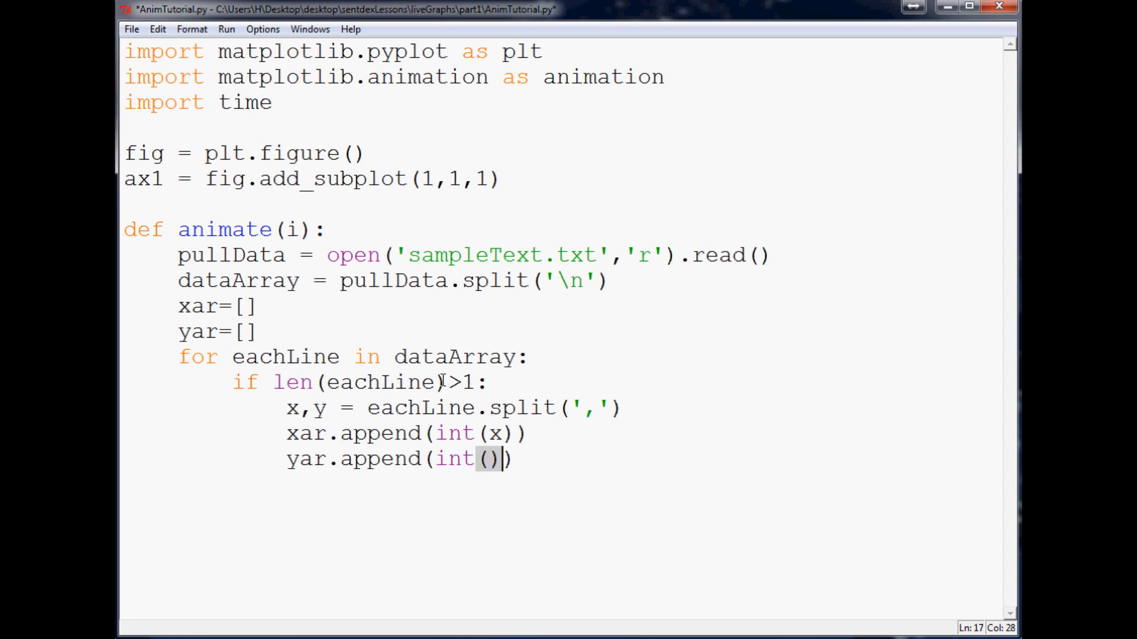
pyautogui.press('Left')
pyautogui.write('x')
pyautogui.press('Right')
pyautogui.press('Right')
pyautogui.press('Return')
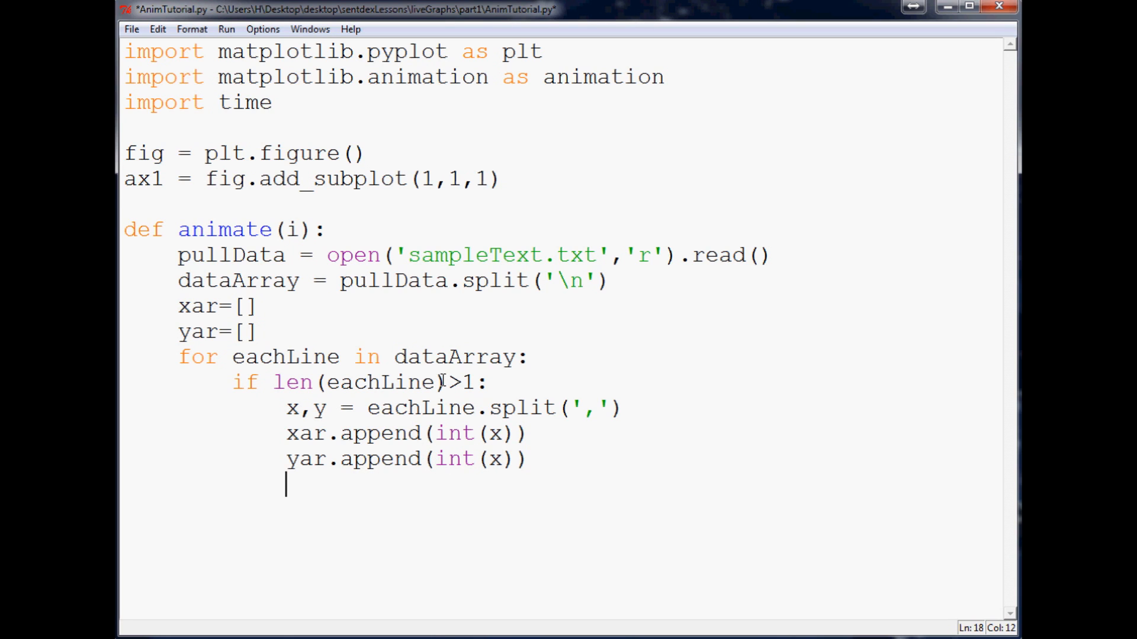
pyautogui.press('BackSpace')
pyautogui.press('BackSpace')
pyautogui.write('ax1.')
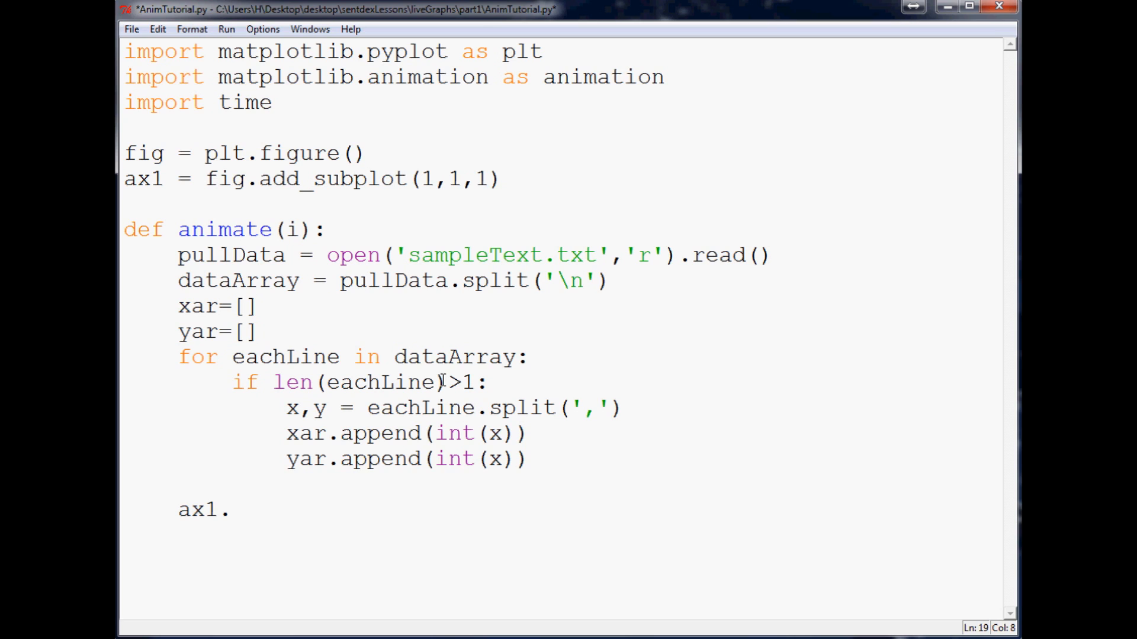
pyautogui.write('plot()')
# Add ax1.plot(xar,yar) after the loop and return to column 0.
pyautogui.press('Left')
pyautogui.write('xar,')
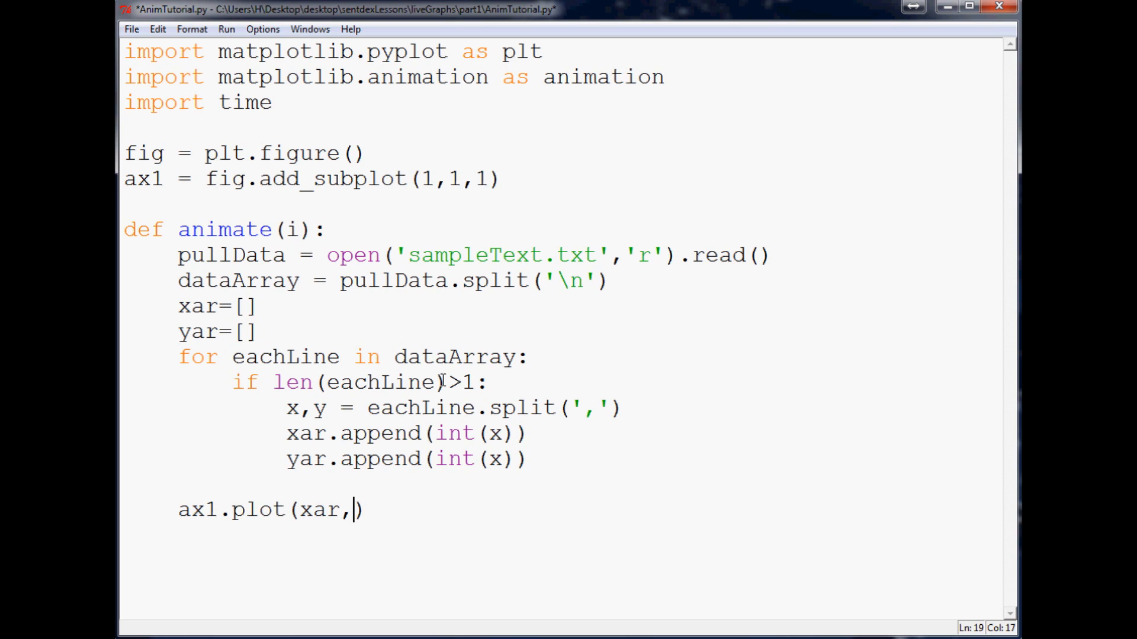
pyautogui.write('yar')
pyautogui.press('Right')
pyautogui.press('Right')
pyautogui.press('Return')
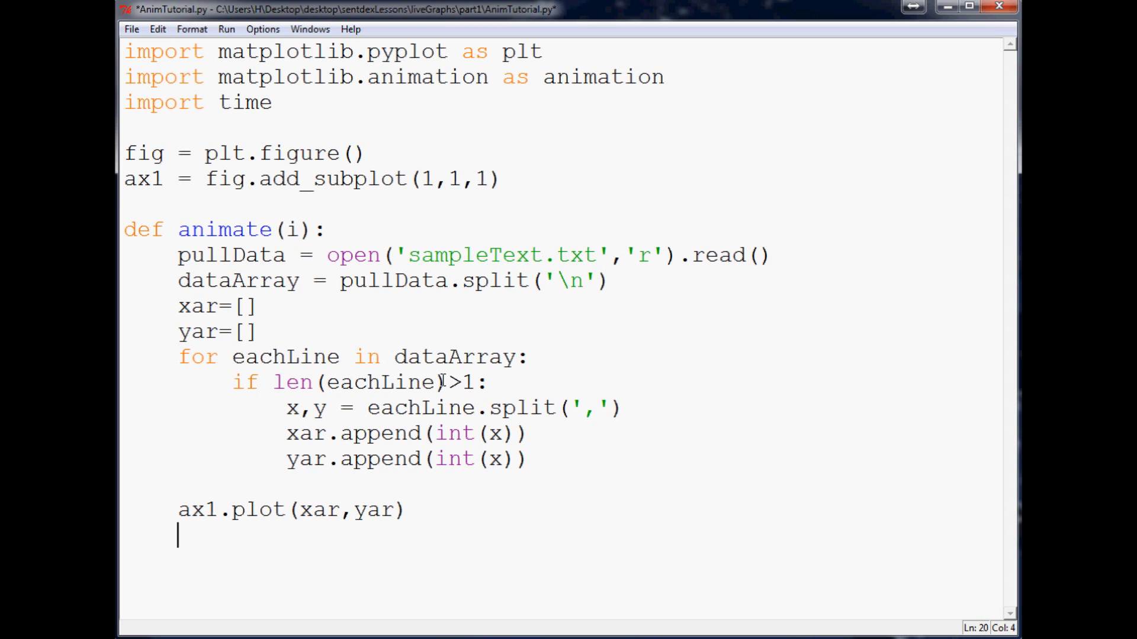
pyautogui.press('Return')
pyautogui.press('BackSpace')
pyautogui.write('ani = animationm')
# Write ani = animation.FuncAnimation(fig, animate, ...) and point out where fig and animate are defined.
pyautogui.press('BackSpace')
pyautogui.write('Func')
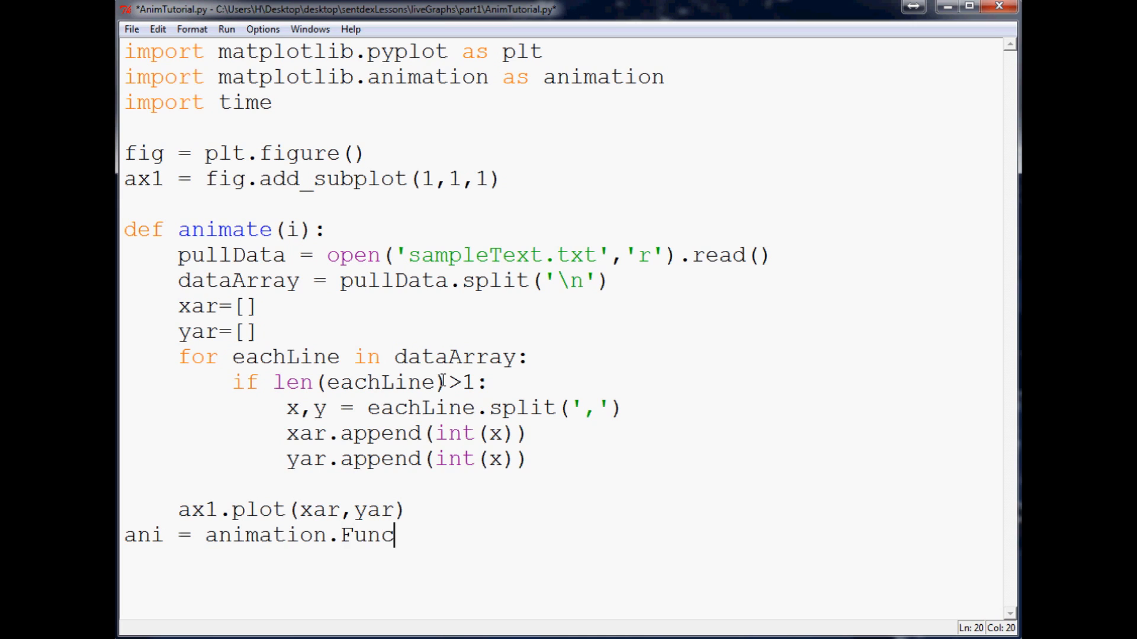
pyautogui.write('Anima')
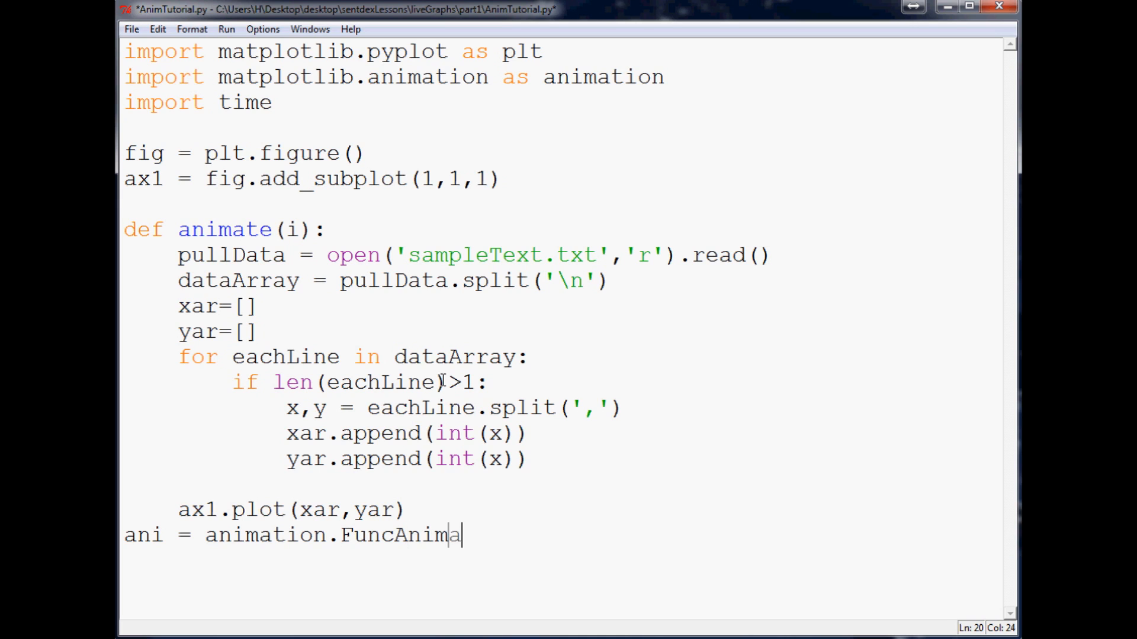
pyautogui.write('tion')
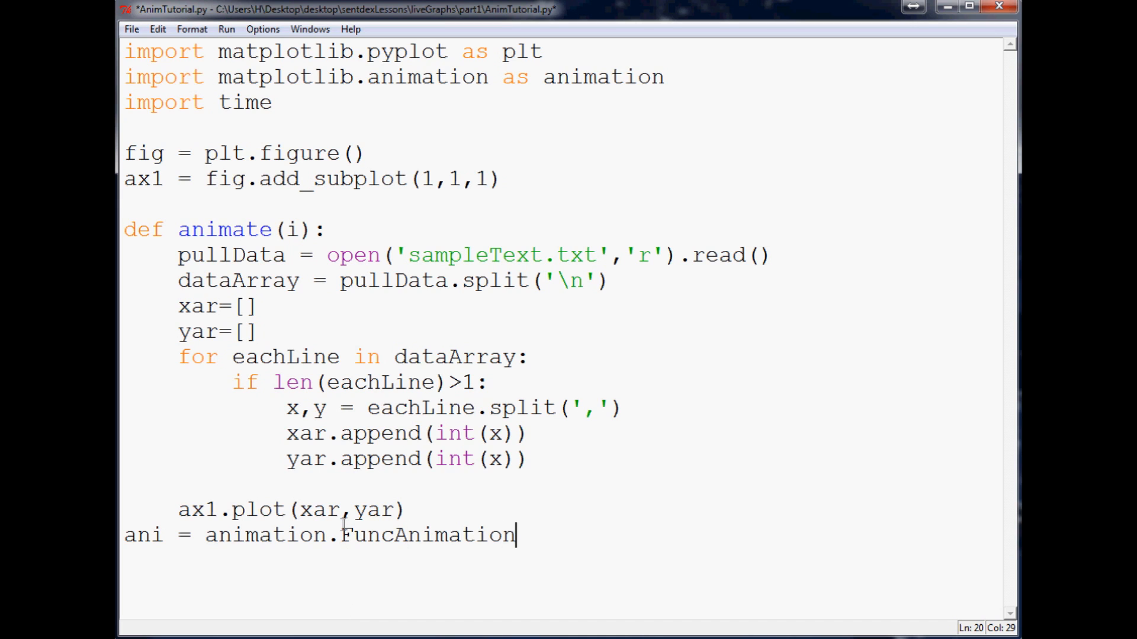
pyautogui.click(396, 535)
pyautogui.click(523, 533)
pyautogui.write('()')
pyautogui.write('fig,animat')
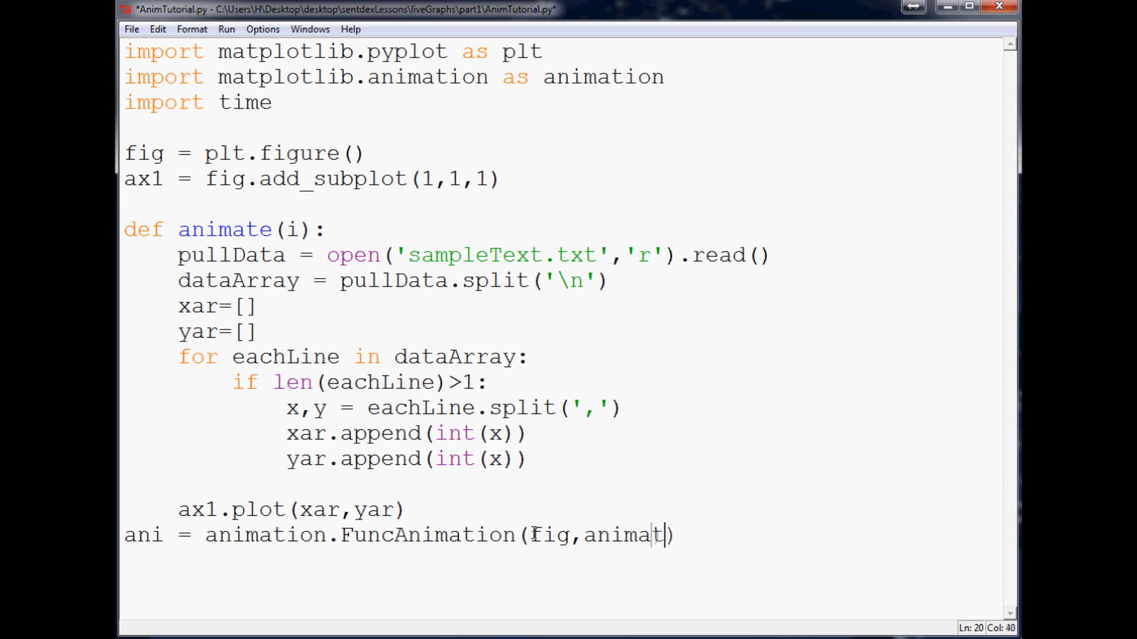
pyautogui.write('e')
pyautogui.doubleClick(549, 535)
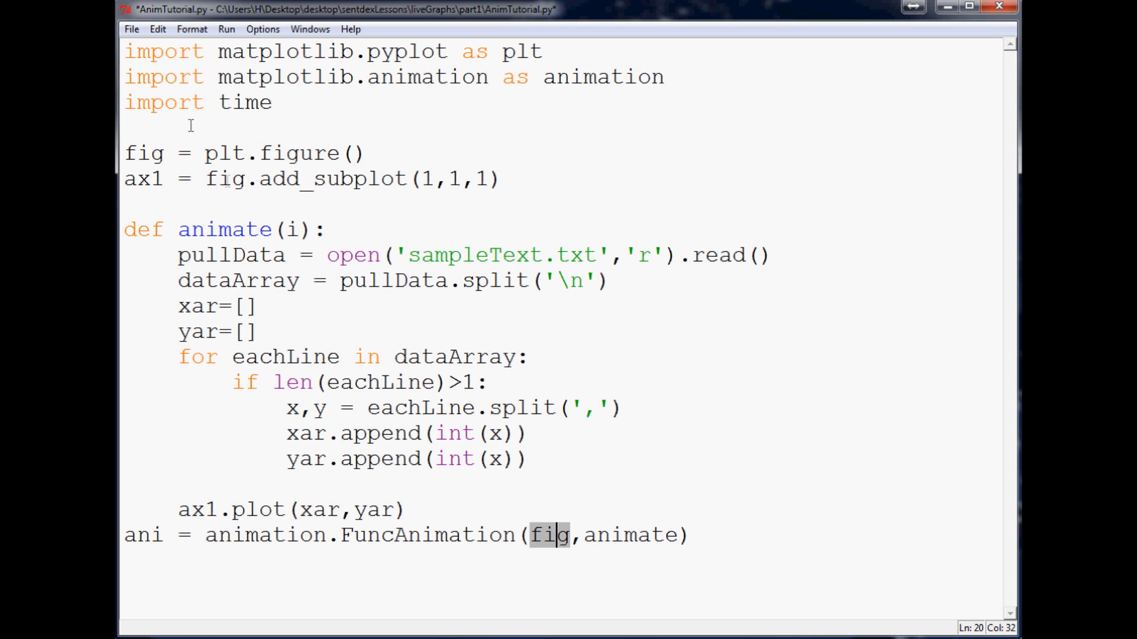
pyautogui.doubleClick(147, 154)
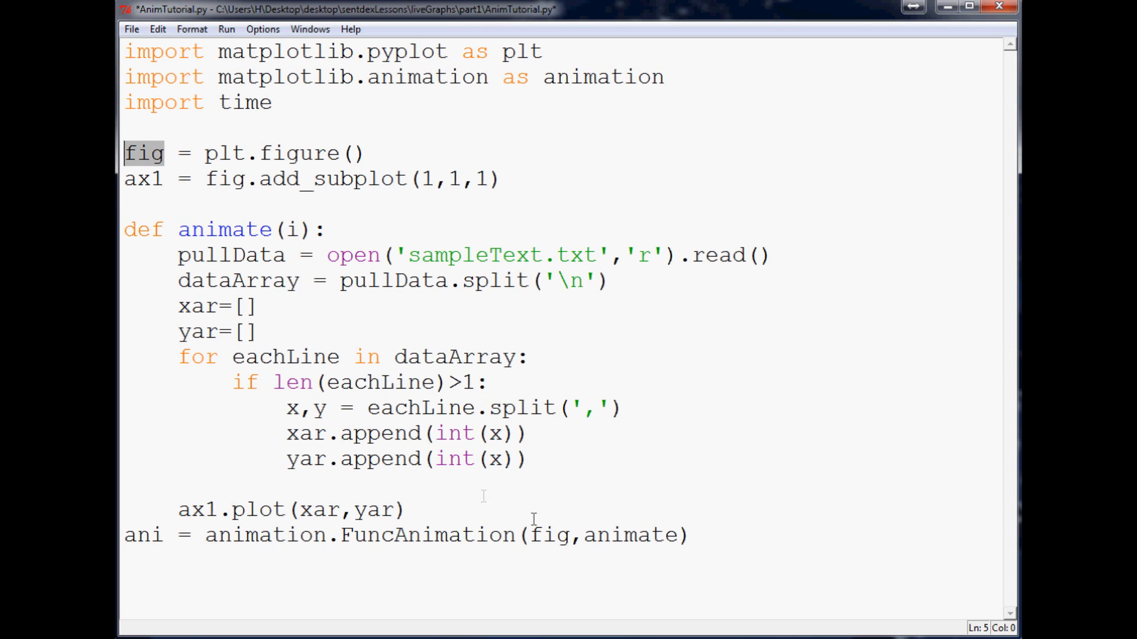
pyautogui.click(558, 535)
pyautogui.doubleClick(641, 535)
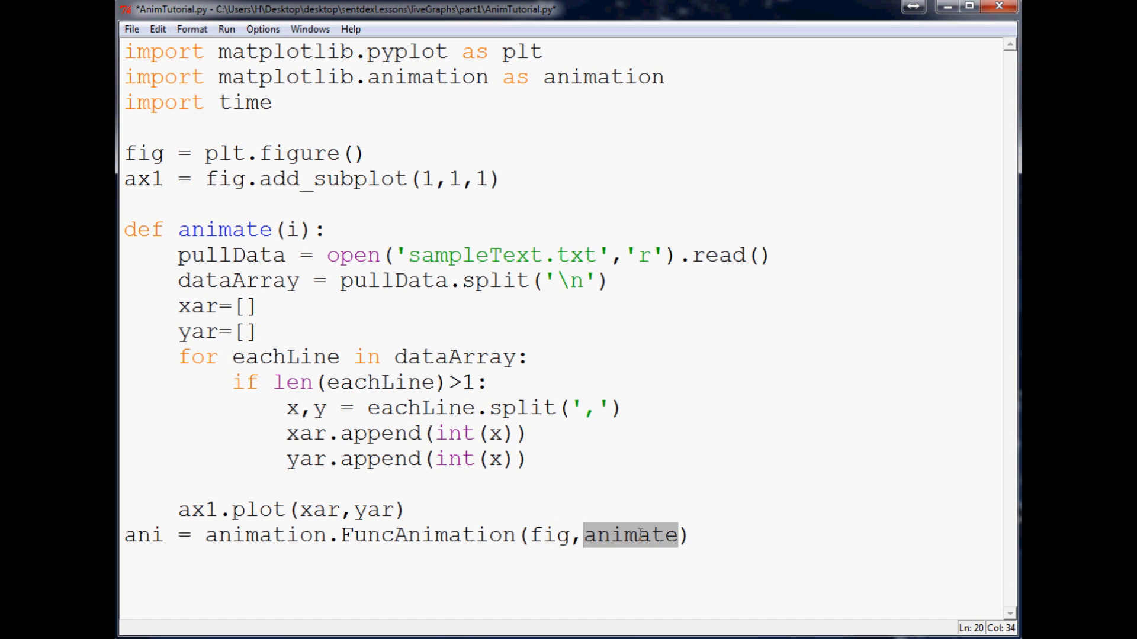
pyautogui.doubleClick(224, 229)
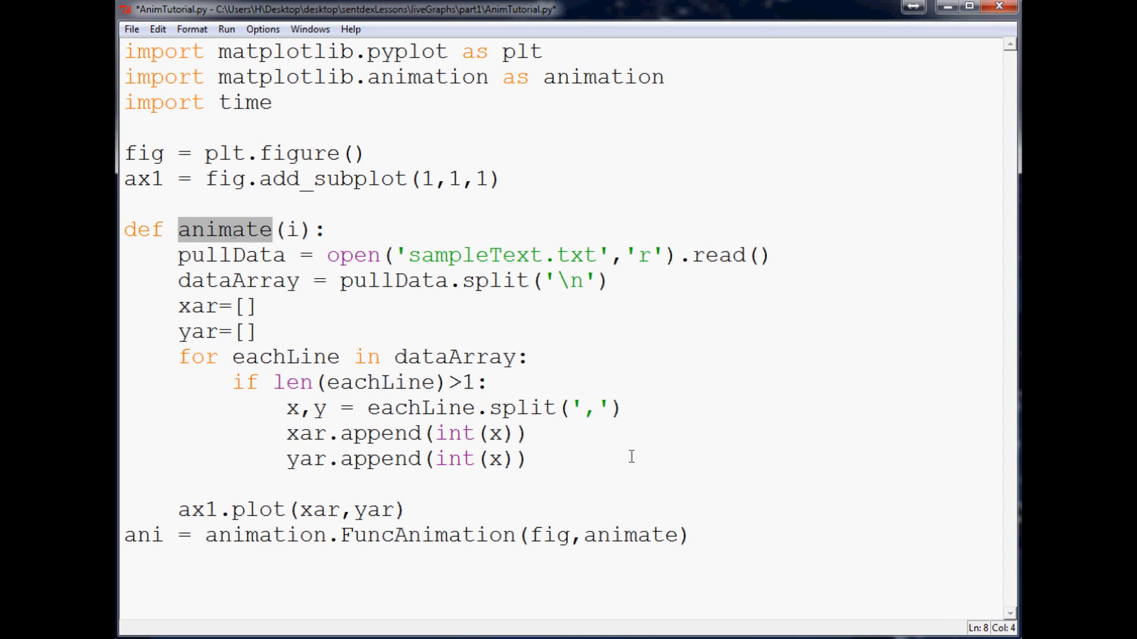
pyautogui.click(684, 535)
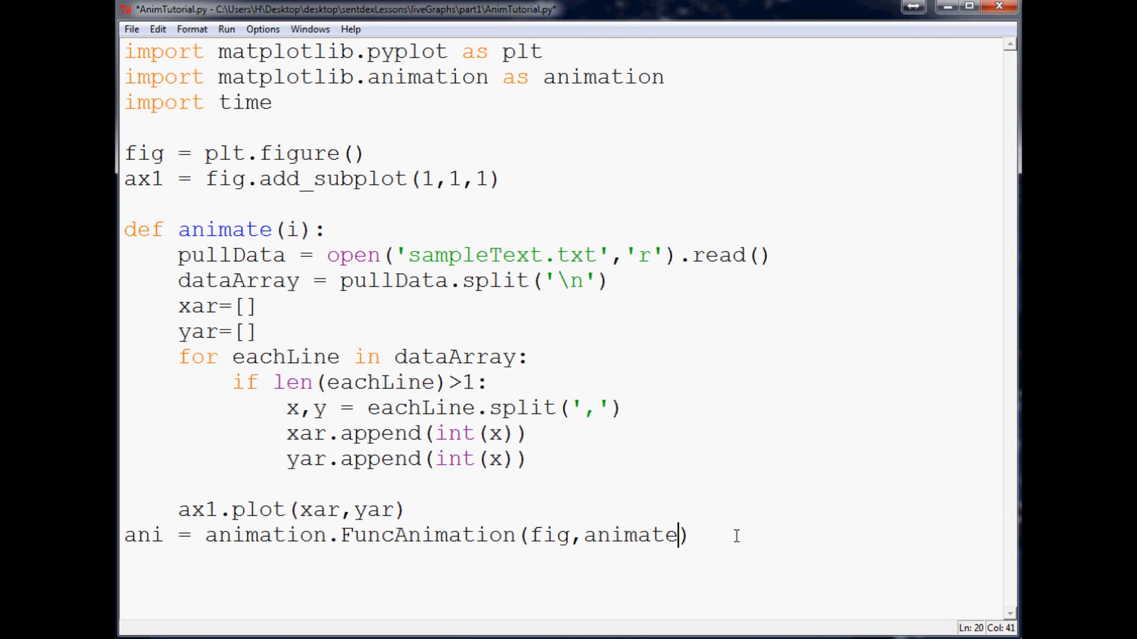
pyautogui.write(', interval')
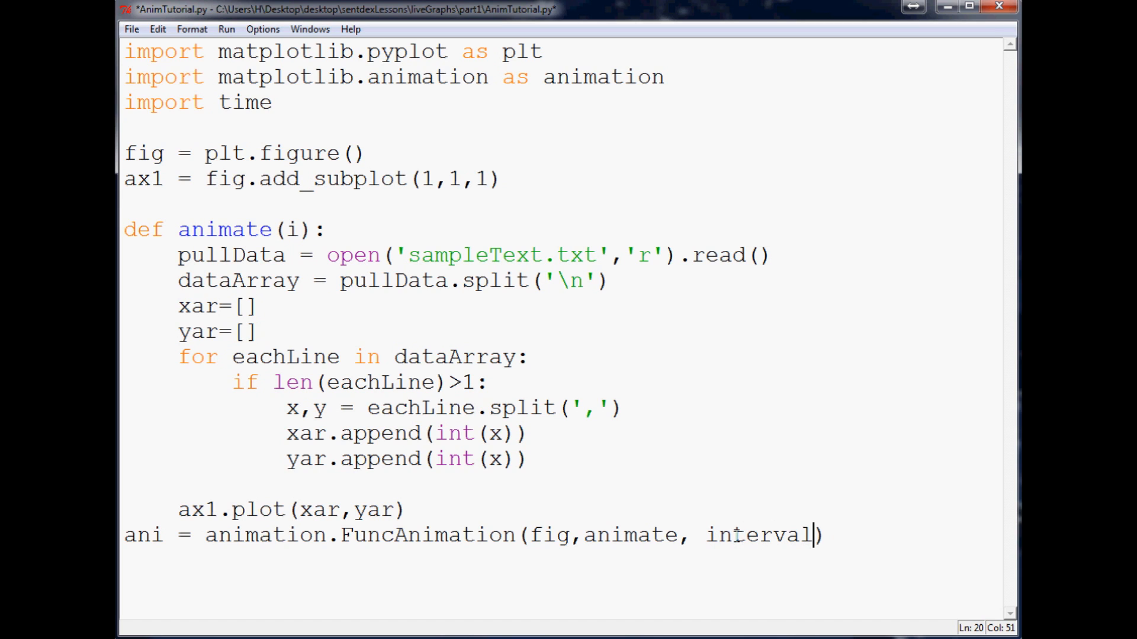
pyautogui.write('=1000')
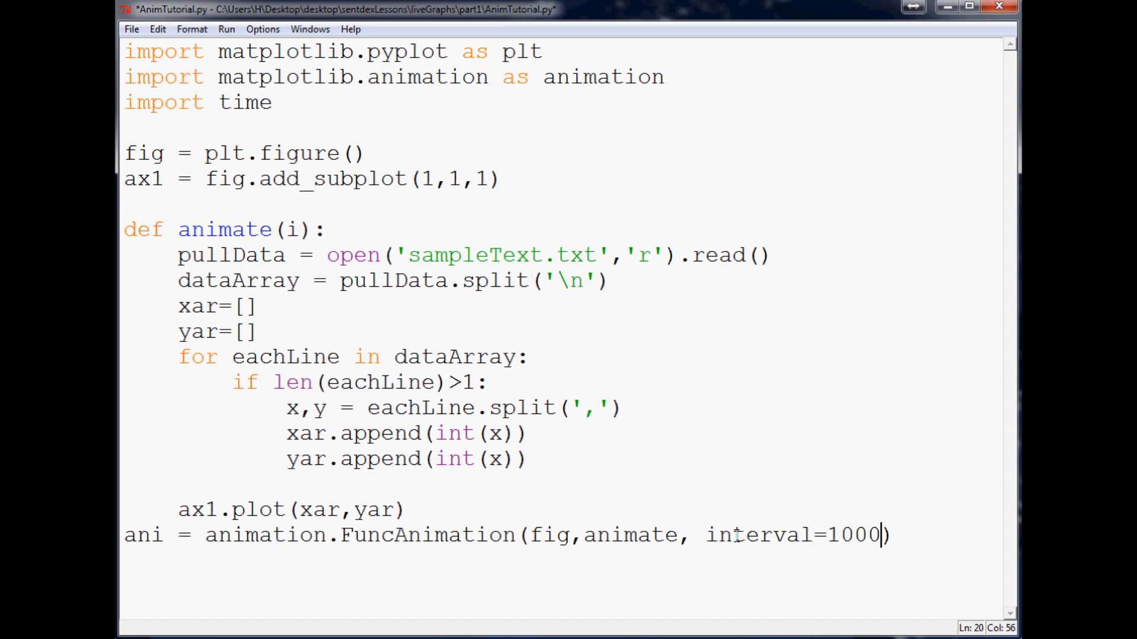
# Highlight the interval=1000 argument of the FuncAnimation call.
pyautogui.moveTo(707, 535); pyautogui.dragTo(884, 535)
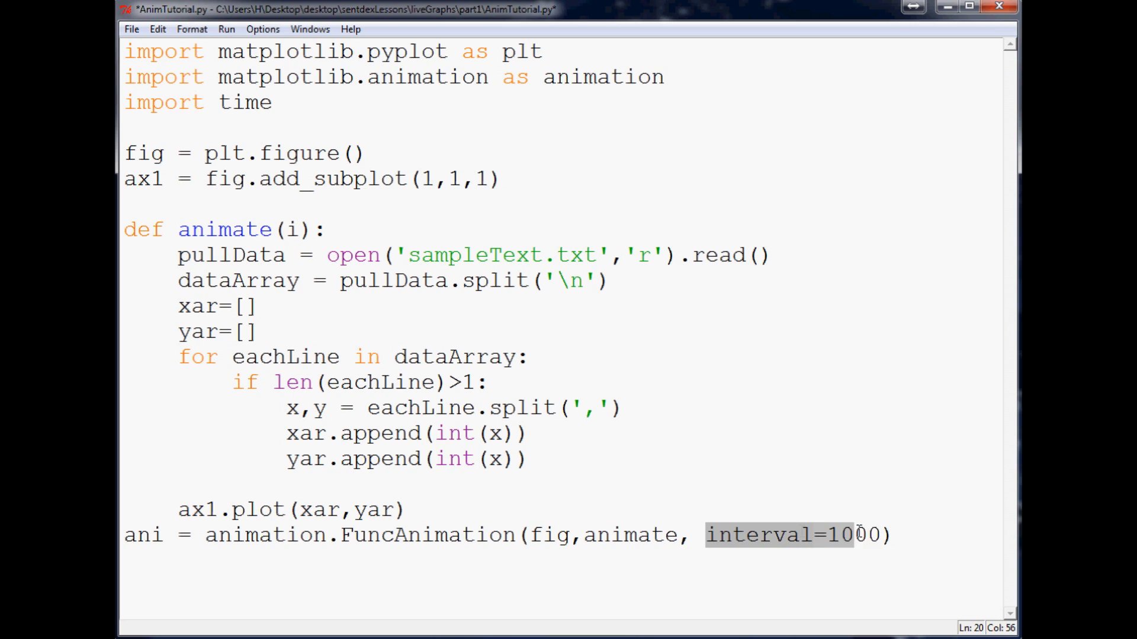
pyautogui.click(839, 535)
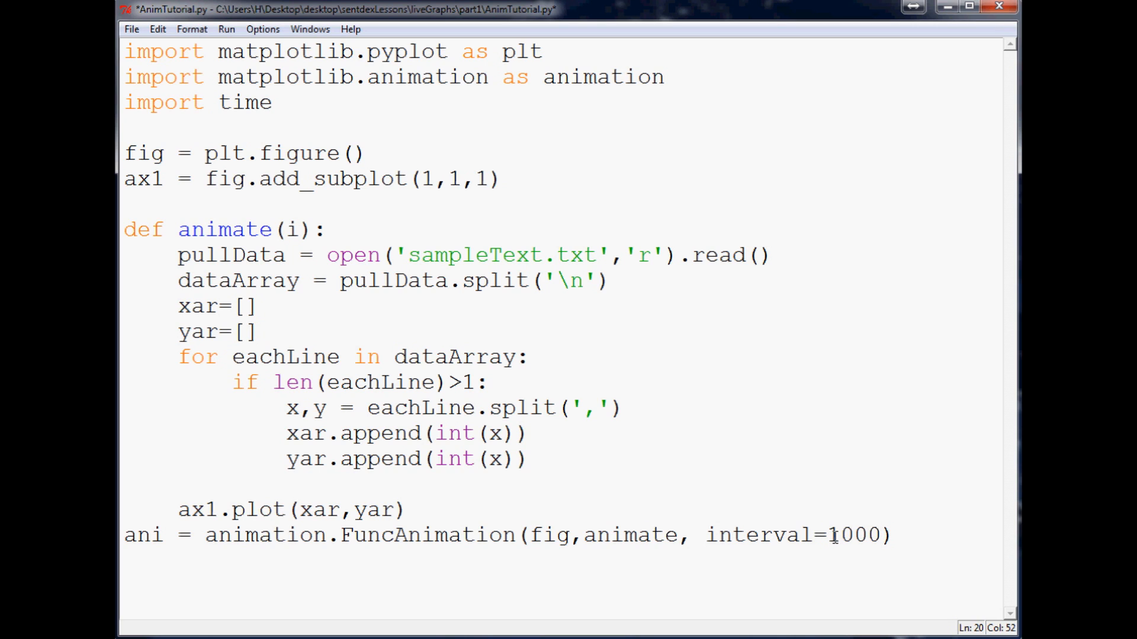
pyautogui.hotkey('shift', 'End')
pyautogui.click(840, 535)
pyautogui.moveTo(883, 535)
pyautogui.mouseDown()
pyautogui.moveTo(827, 535)
pyautogui.moveTo(841, 534)
pyautogui.mouseUp()
pyautogui.click(916, 533)
# Finish the script with plt.show() and save it.
pyautogui.press('Return')
pyautogui.write('plt.show(')
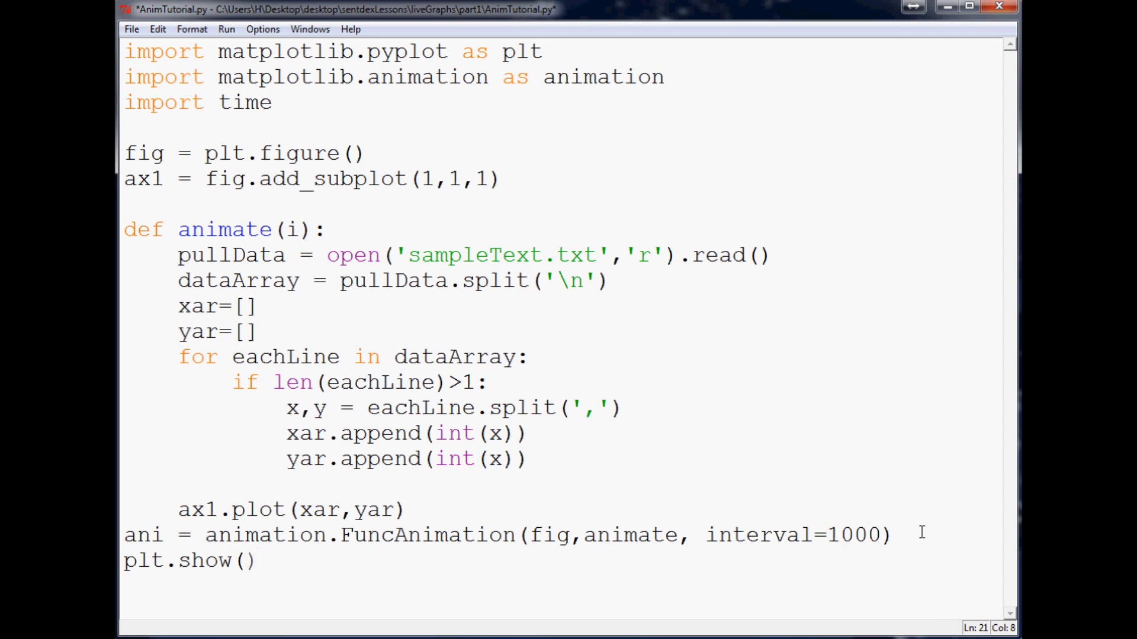
pyautogui.write(')')
pyautogui.press('Return')
pyautogui.hotkey('ctrl', 's')
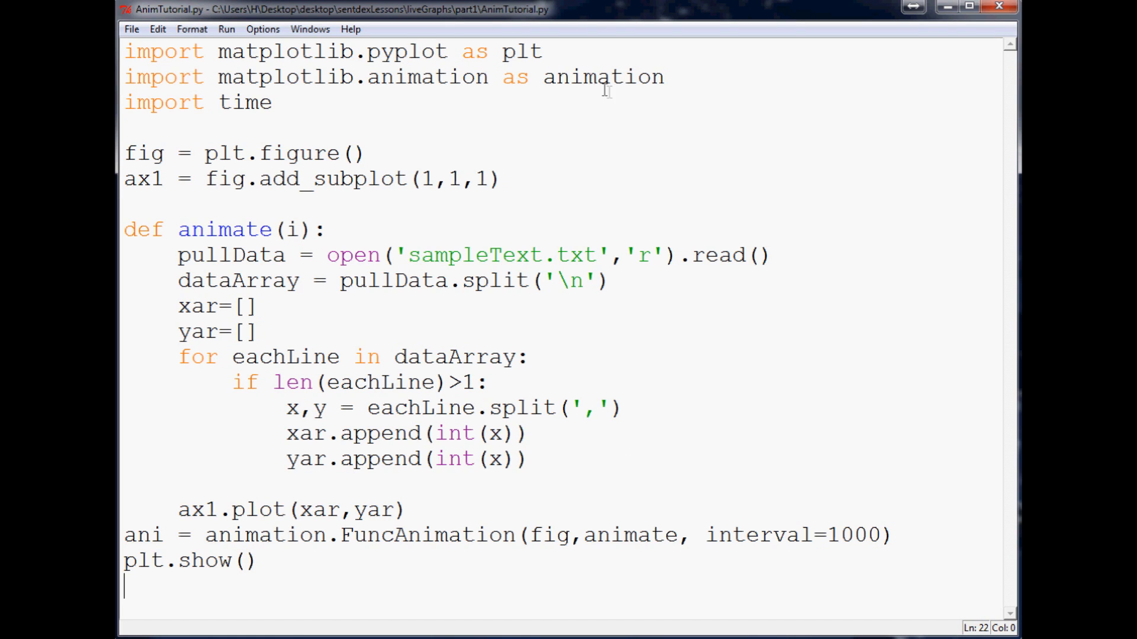
pyautogui.press('F5')
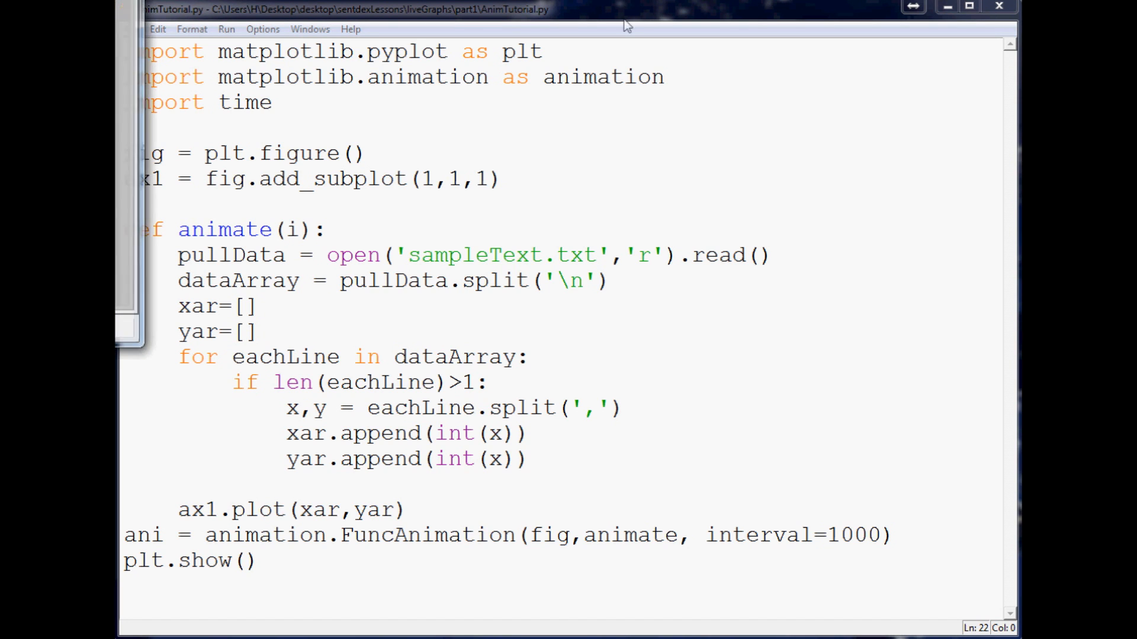
pyautogui.moveTo(222, 44); pyautogui.dragTo(335, 91)
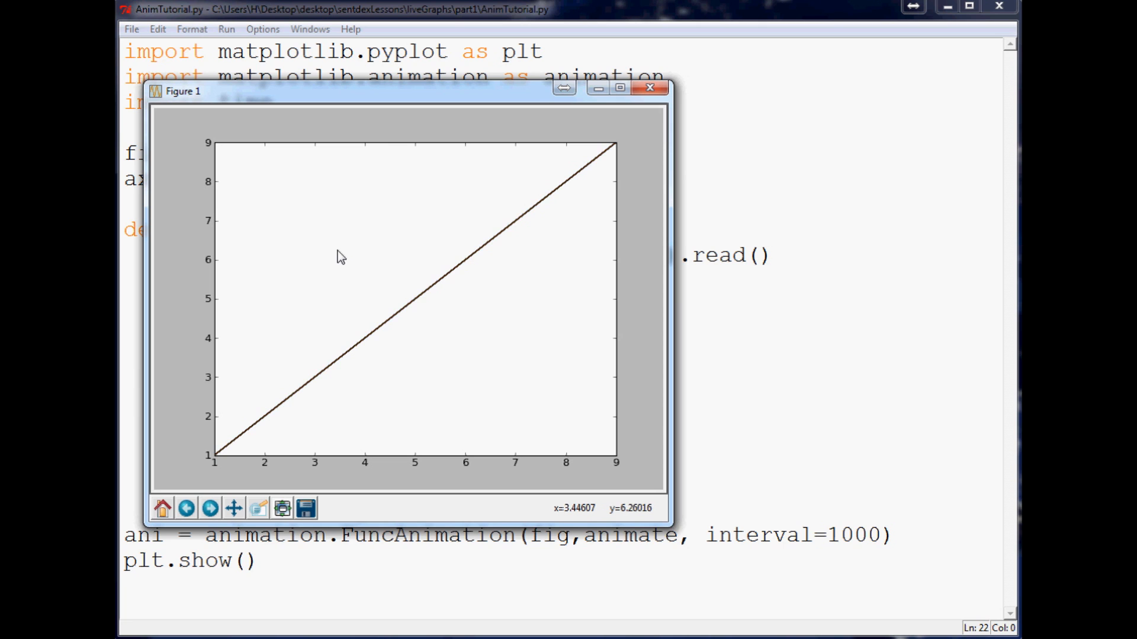
pyautogui.click(650, 87)
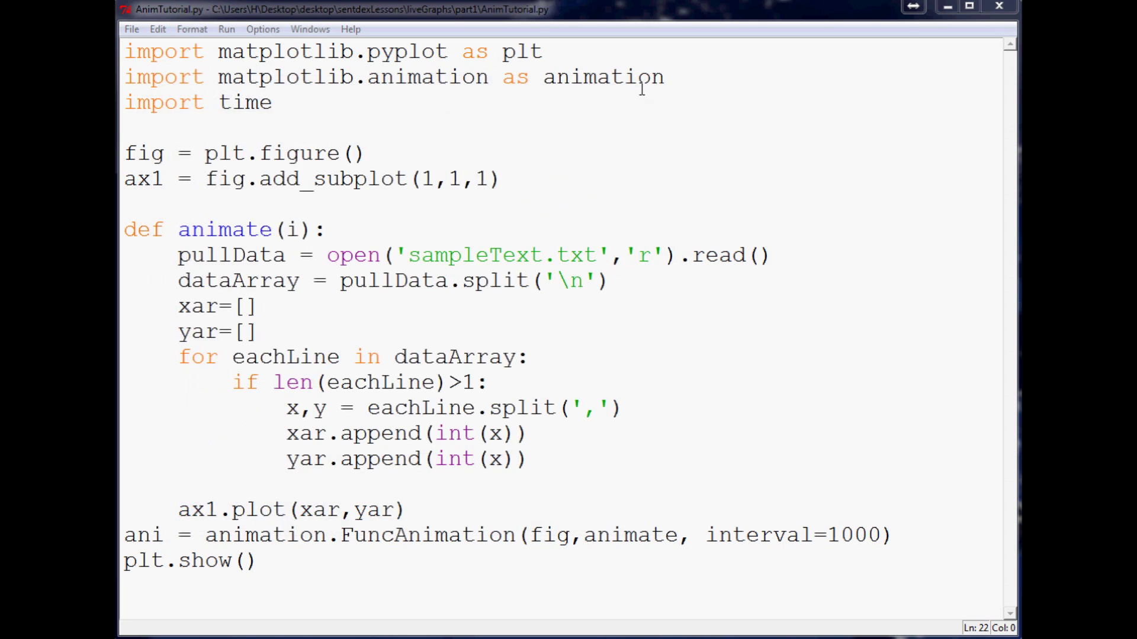
pyautogui.click(382, 488)
# Add ax1.clear() above ax1.plot(xar,yar) and save the script.
pyautogui.press('Tab')
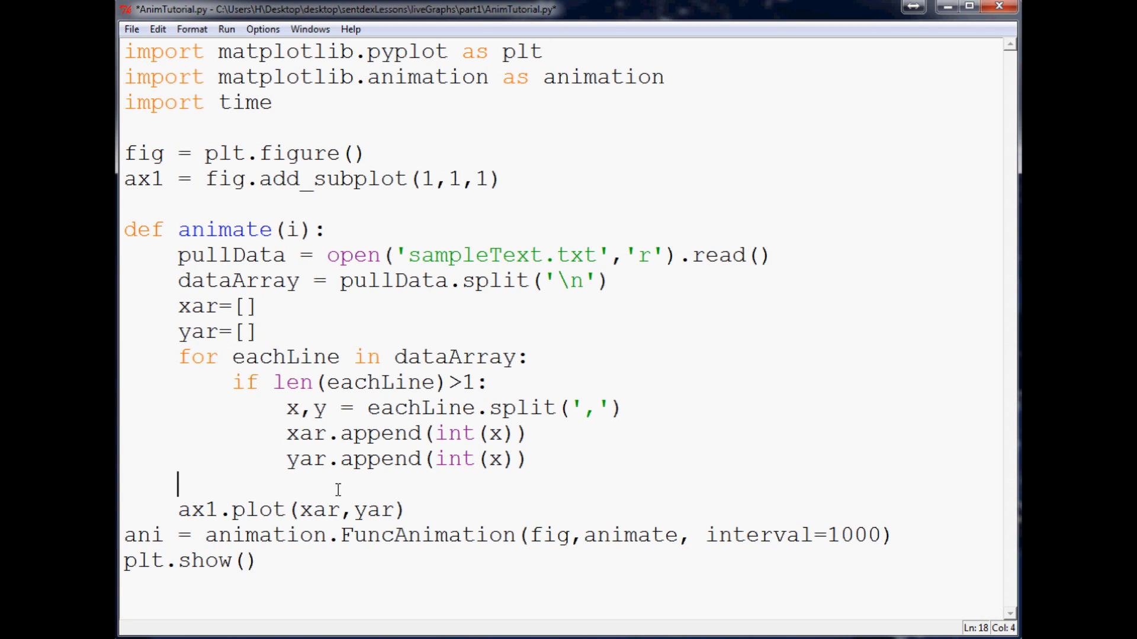
pyautogui.write('ax1')
pyautogui.write('.clear()')
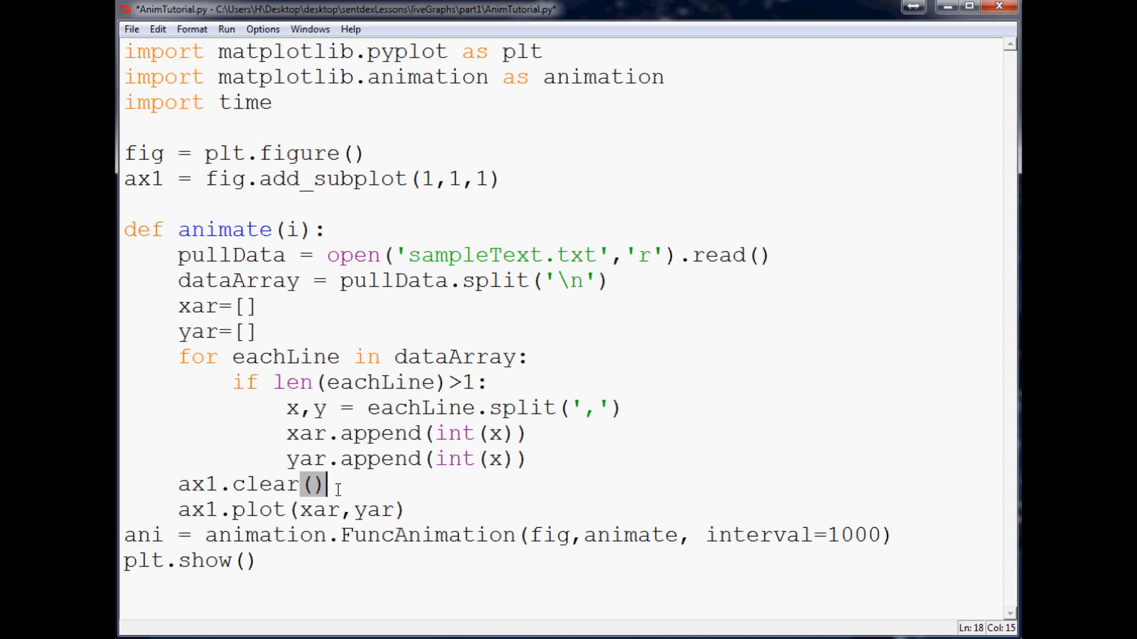
pyautogui.moveTo(178, 484); pyautogui.dragTo(366, 484)
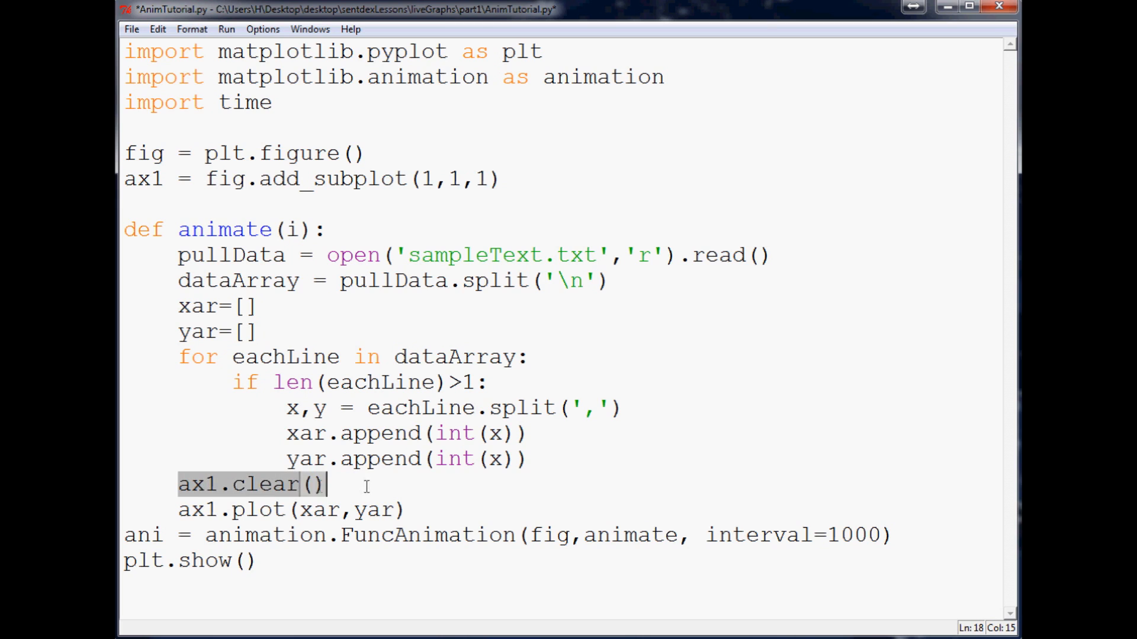
pyautogui.click(408, 487)
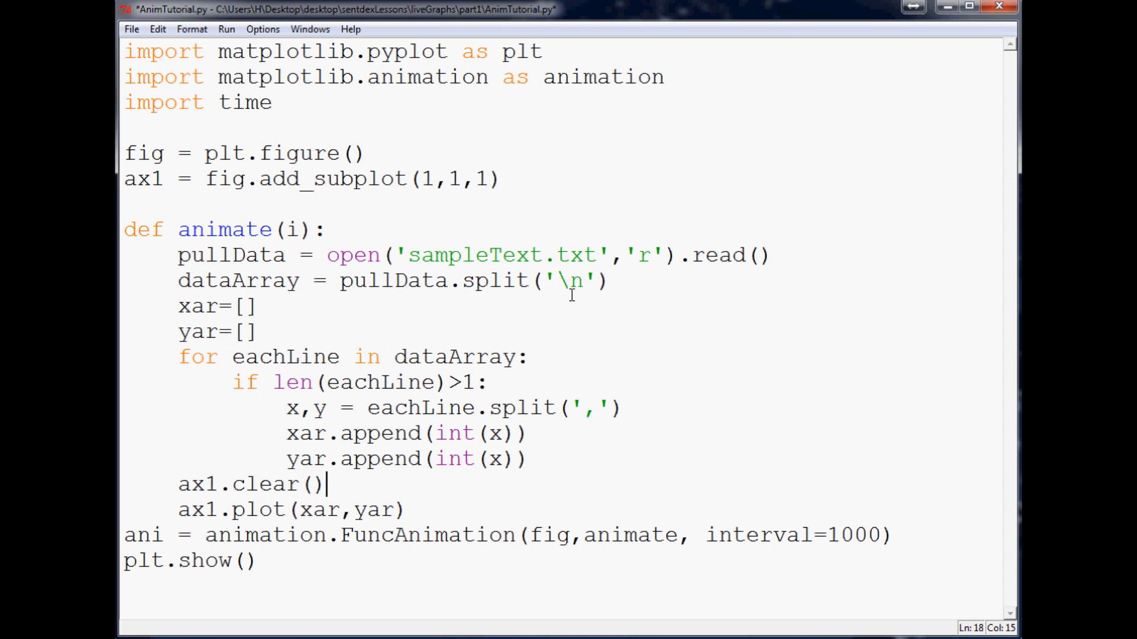
pyautogui.hotkey('ctrl', 's')
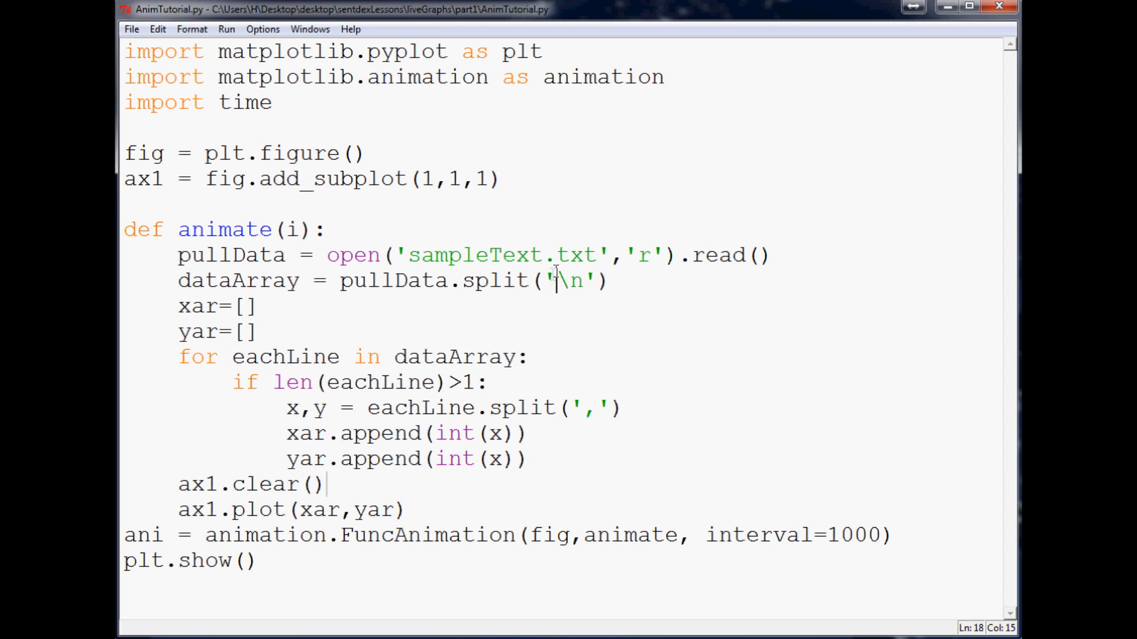
# Run the script with F5 and centre the live graph window.
pyautogui.click(556, 280)
pyautogui.press('F5')
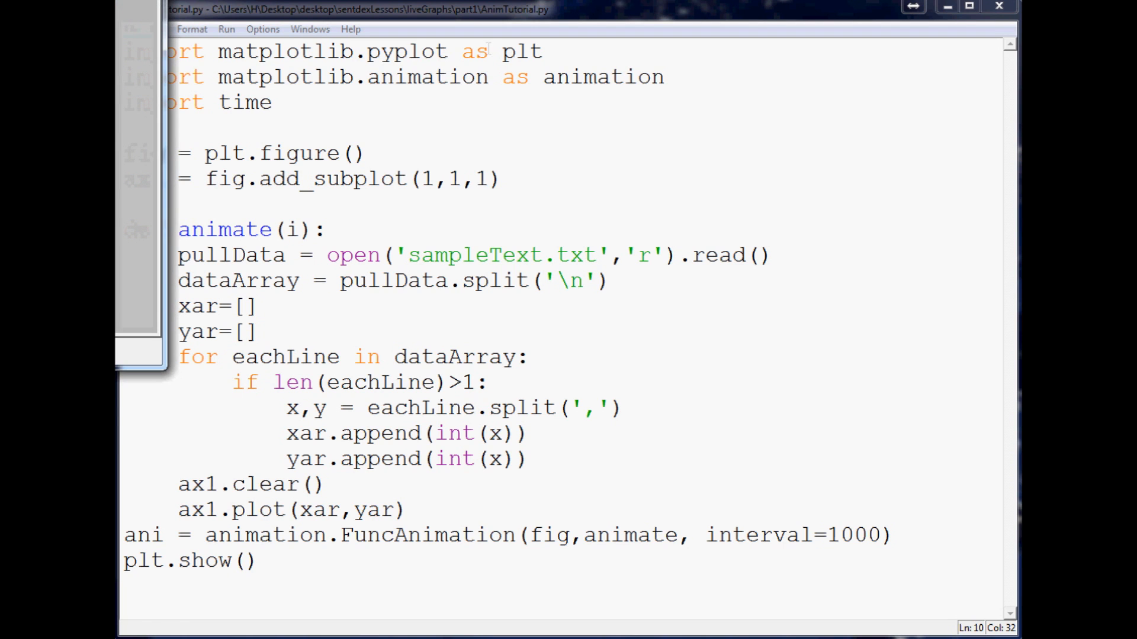
pyautogui.moveTo(358, 60); pyautogui.dragTo(468, 92)
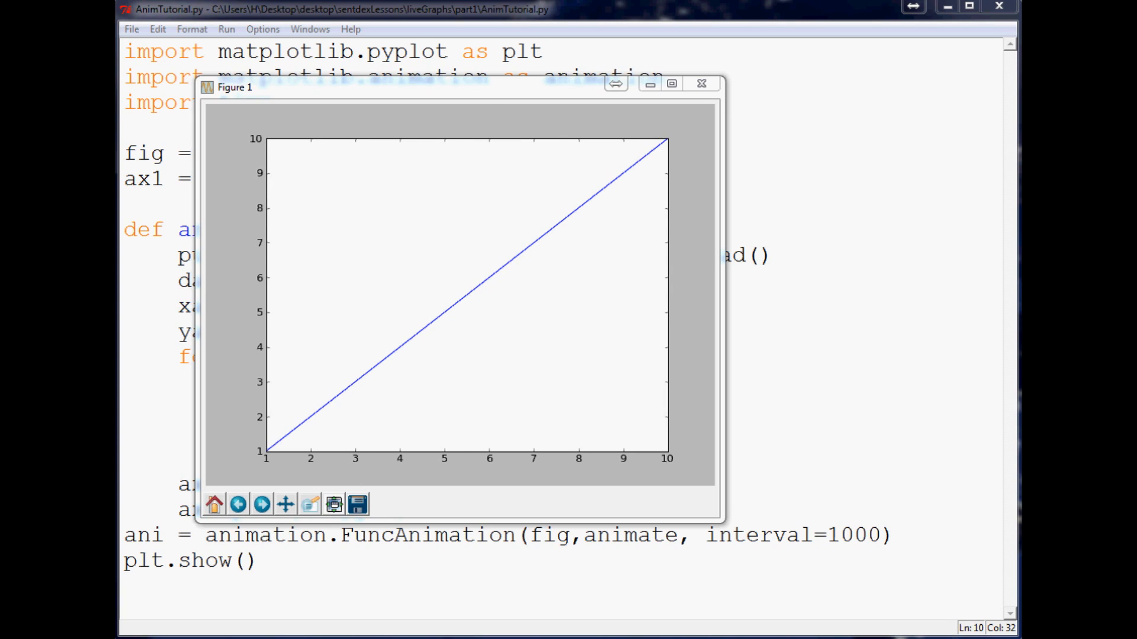
# Move the Figure 1 window to the top right and return to the script editor.
pyautogui.moveTo(355, 87); pyautogui.dragTo(799, 56)
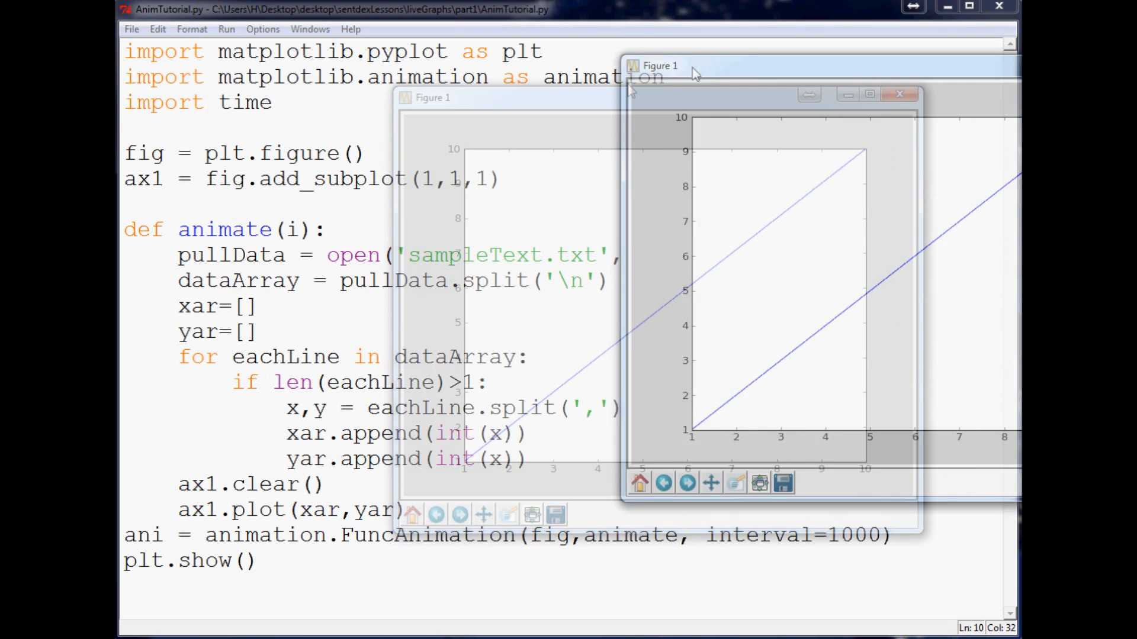
pyautogui.moveTo(798, 62); pyautogui.dragTo(693, 28)
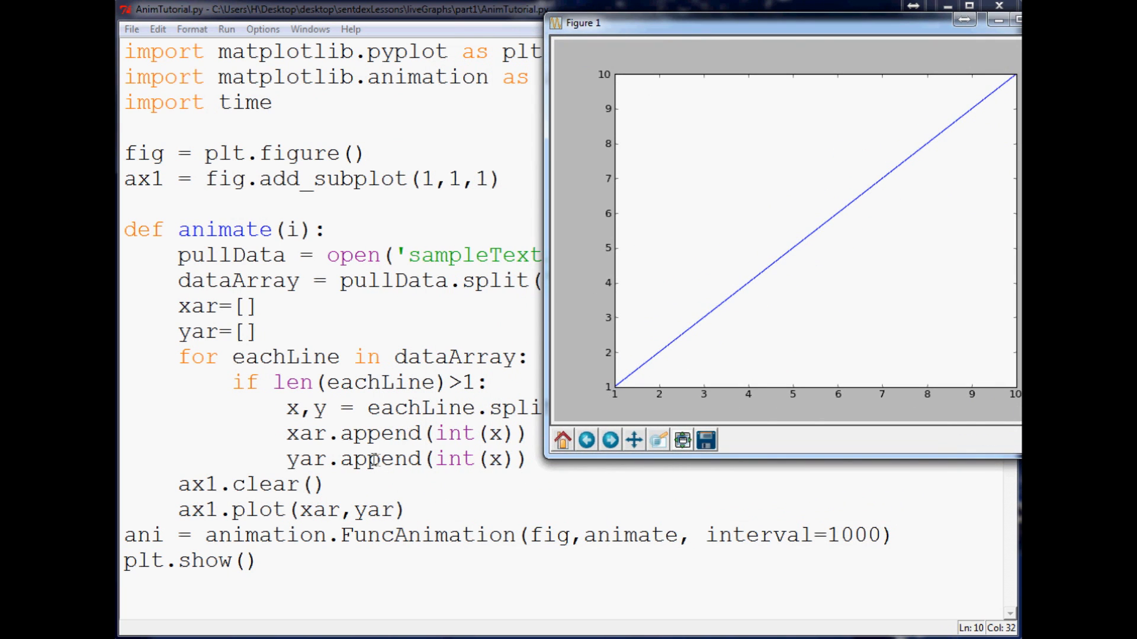
pyautogui.click(503, 459)
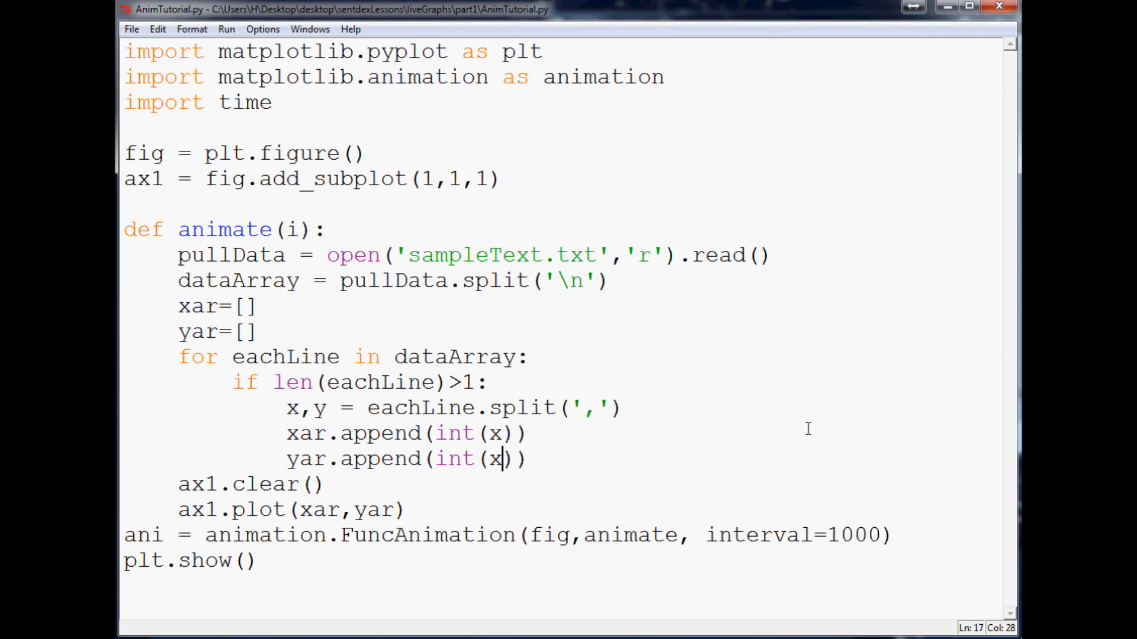
# Correct the append to yar.append(int(y)), save the script and rerun it with F5.
pyautogui.press('BackSpace')
pyautogui.write('y')
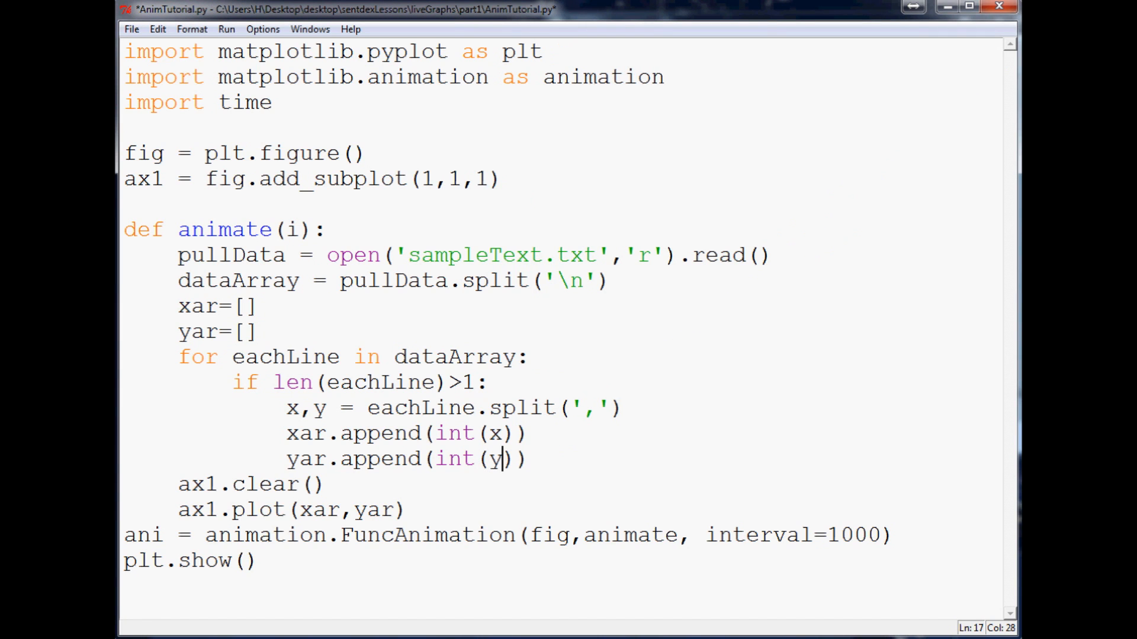
pyautogui.click(447, 383)
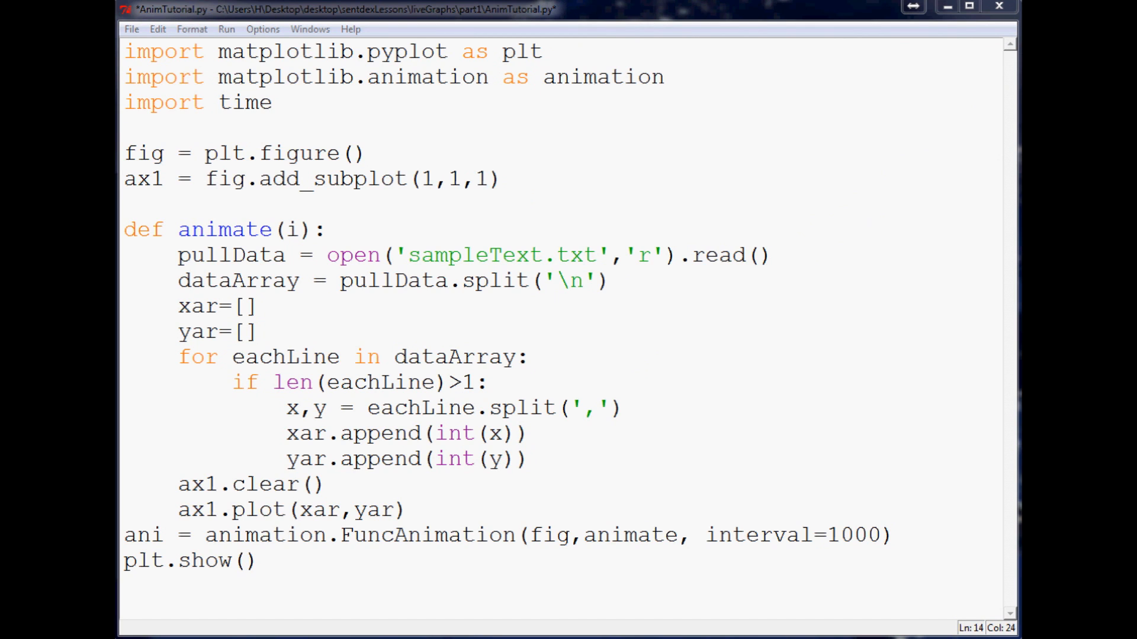
pyautogui.click(125, 238)
pyautogui.hotkey('ctrl', 's')
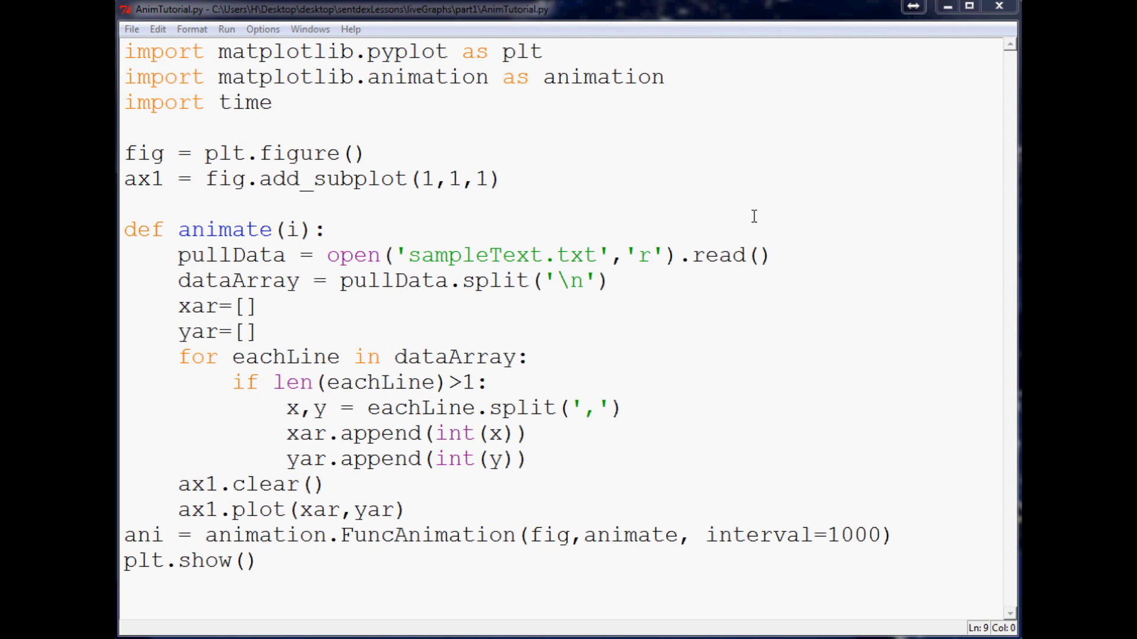
pyautogui.press('F5')
# Drag Figure 1 to the centre and pull the Notepad++ sampleText.txt window in beside it.
pyautogui.moveTo(178, 18)
pyautogui.mouseDown()
pyautogui.moveTo(588, 36)
pyautogui.moveTo(552, 36)
pyautogui.mouseUp()
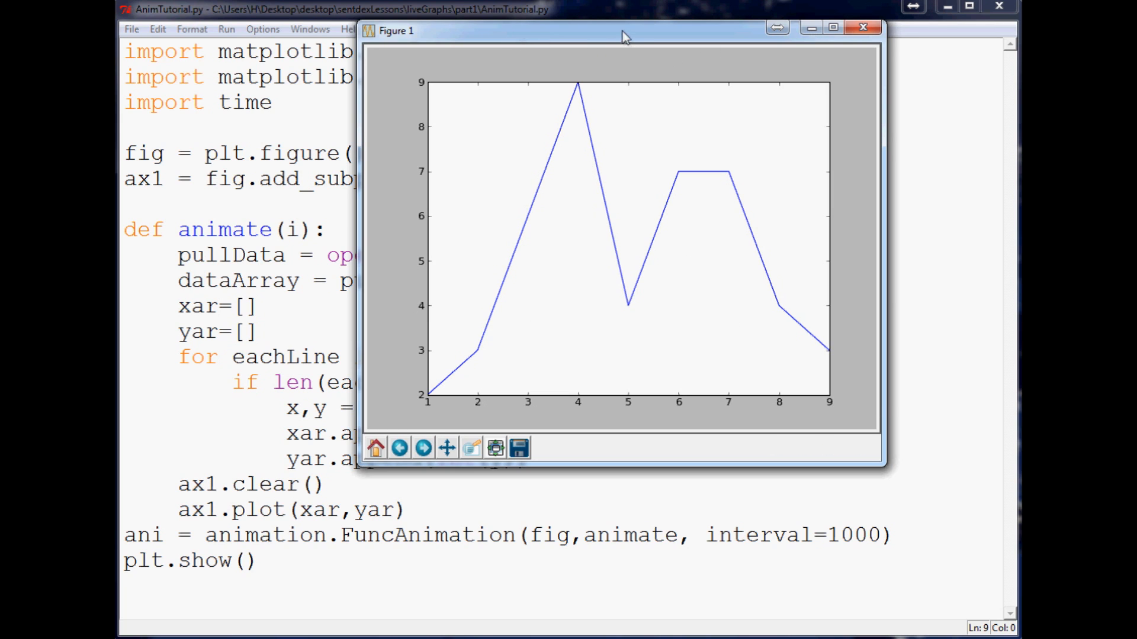
pyautogui.moveTo(622, 31); pyautogui.dragTo(525, 44)
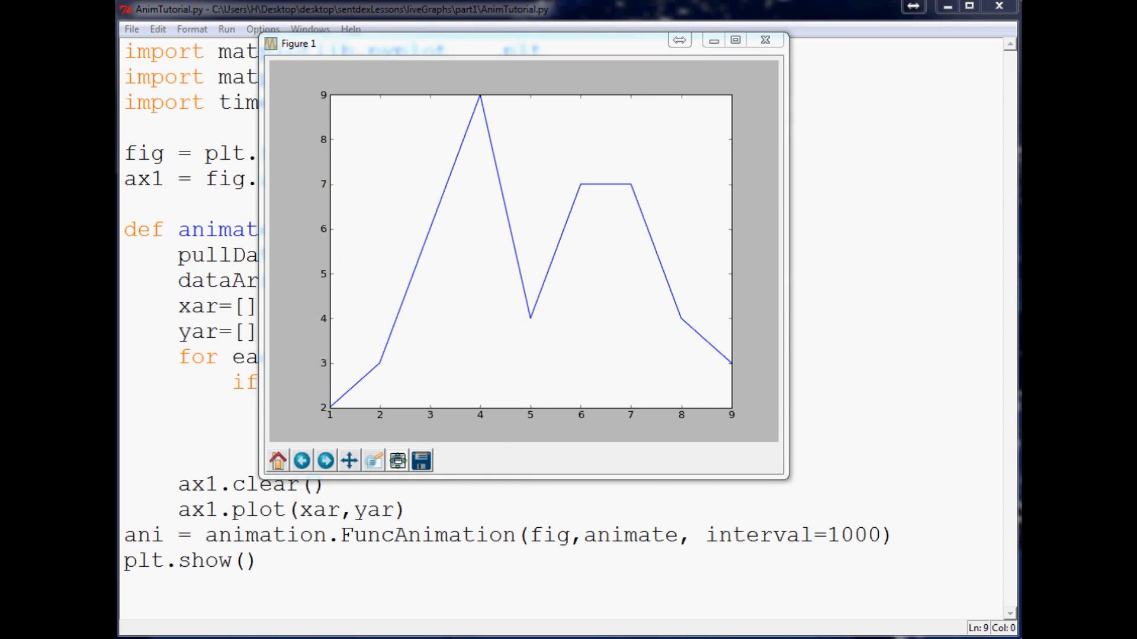
pyautogui.moveTo(1128, 40); pyautogui.dragTo(915, 40)
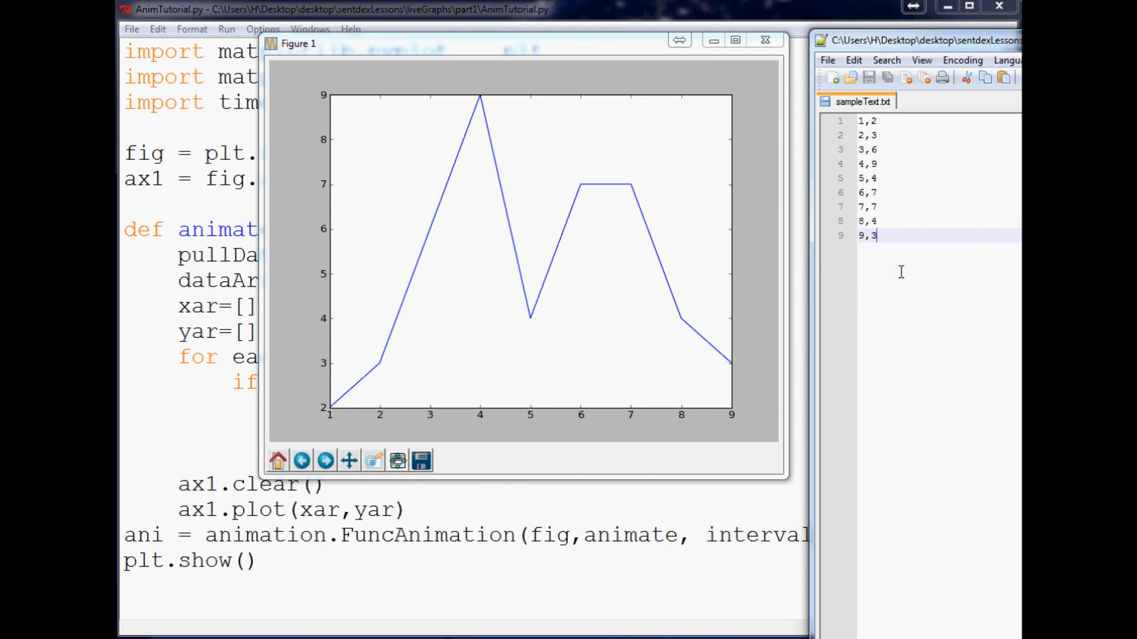
# Add the lines 10,7 and 11,500 to sampleText.txt, saving after each so the graph redraws.
pyautogui.press('Return')
pyautogui.write('10,7')
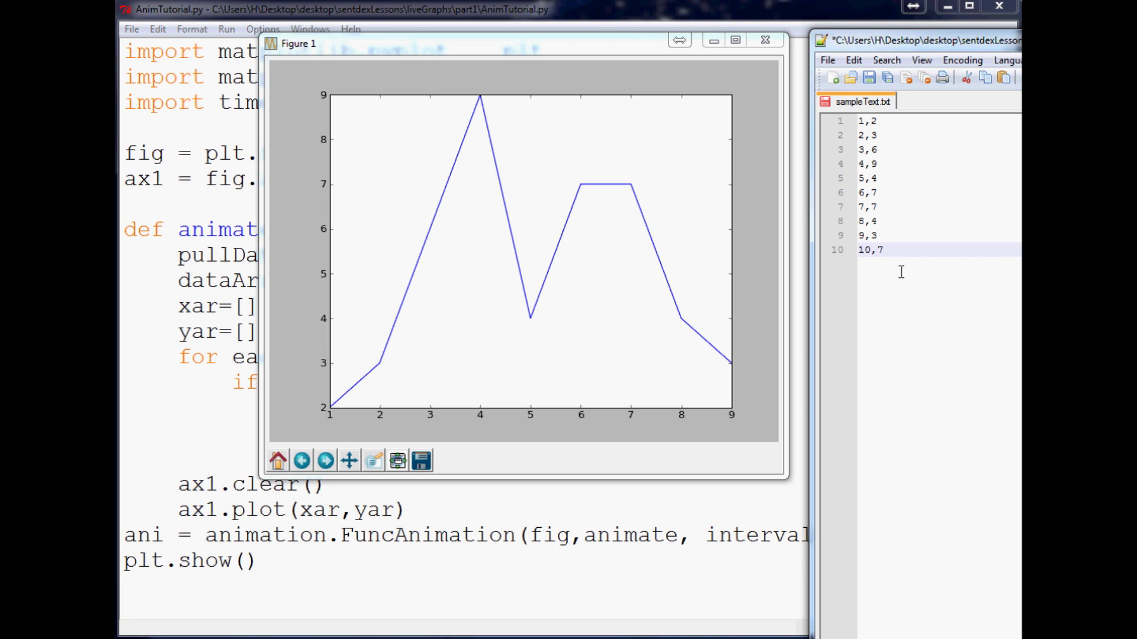
pyautogui.hotkey('ctrl', 's')
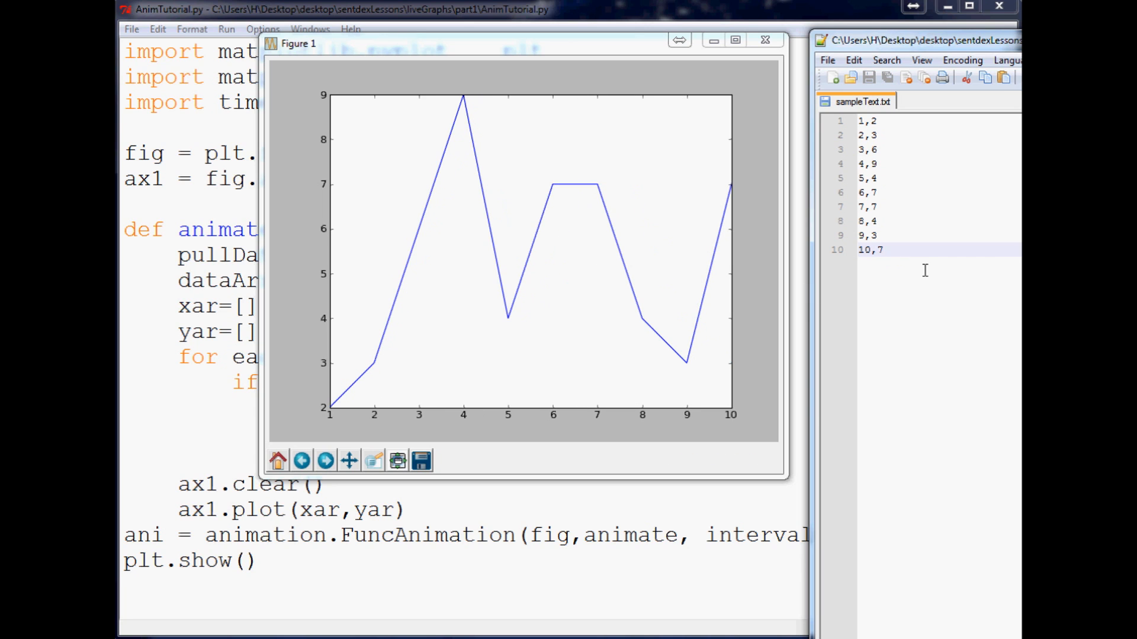
pyautogui.press('Return')
pyautogui.write('11,500')
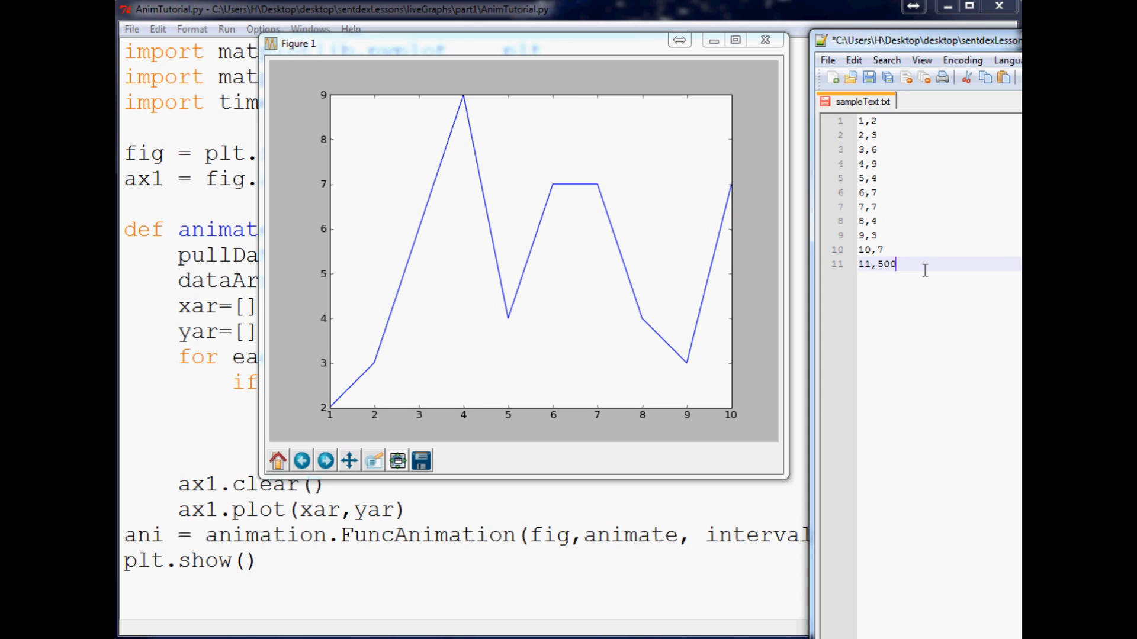
pyautogui.hotkey('ctrl', 's')
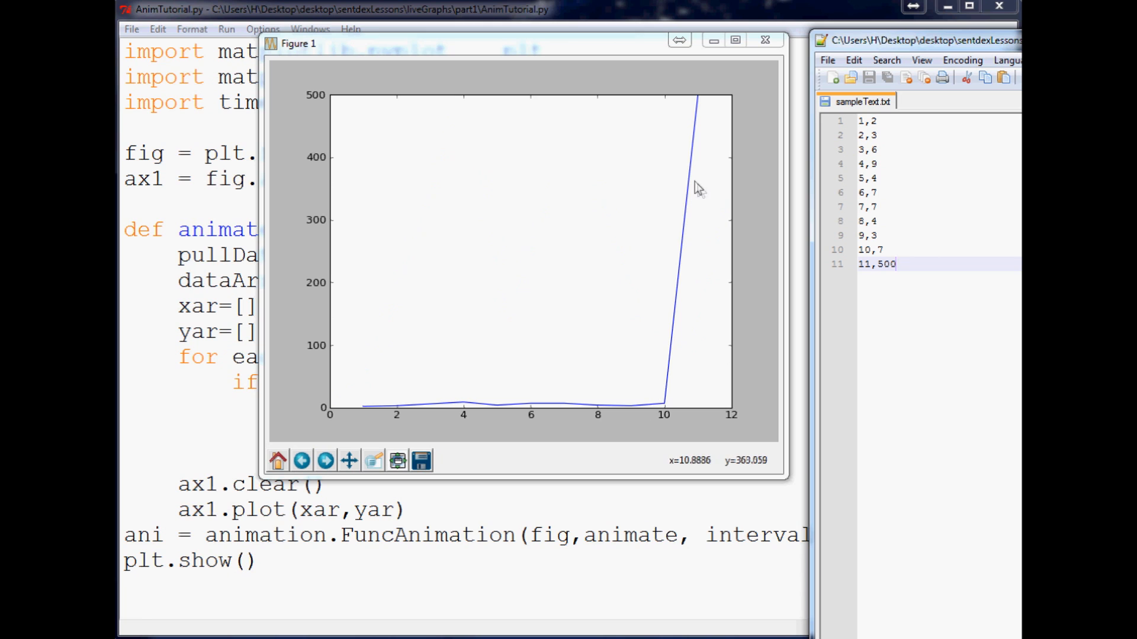